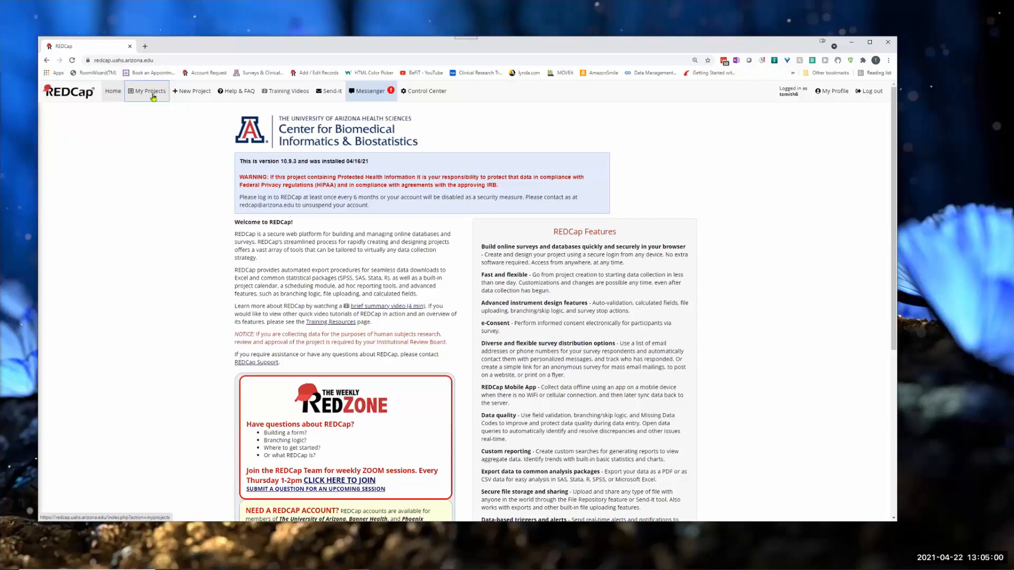
# Step: Create a new empty project titled "Multilingual Module Demo" with the purpose Practice / Just for fun
pyautogui.click(157, 95)
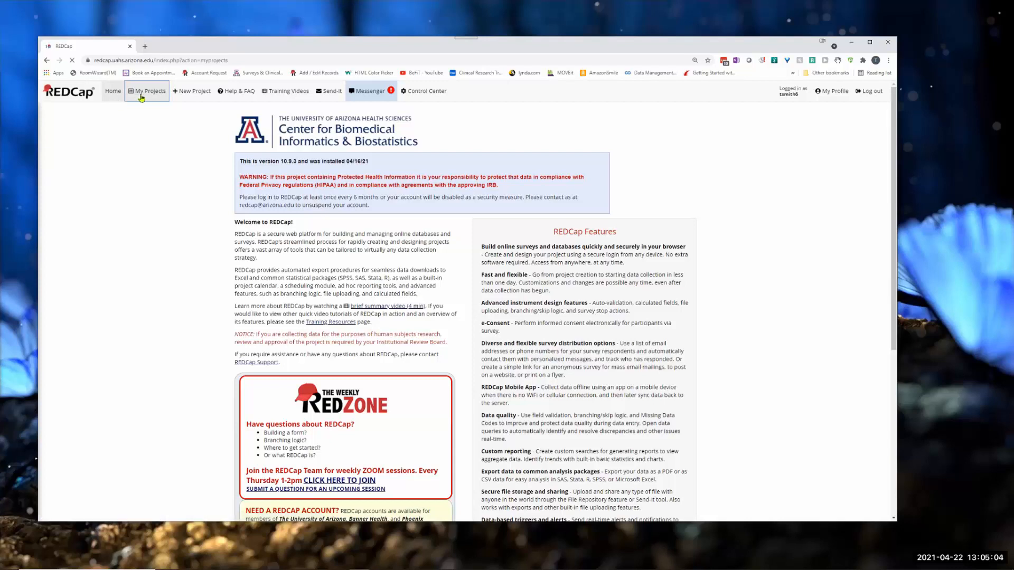
pyautogui.click(191, 94)
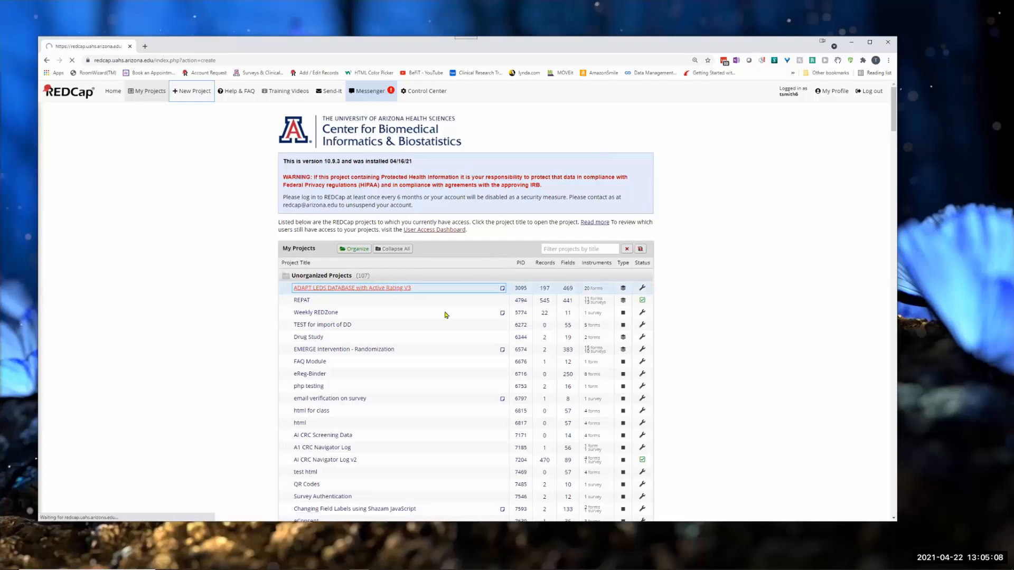
pyautogui.write('Multilingu')
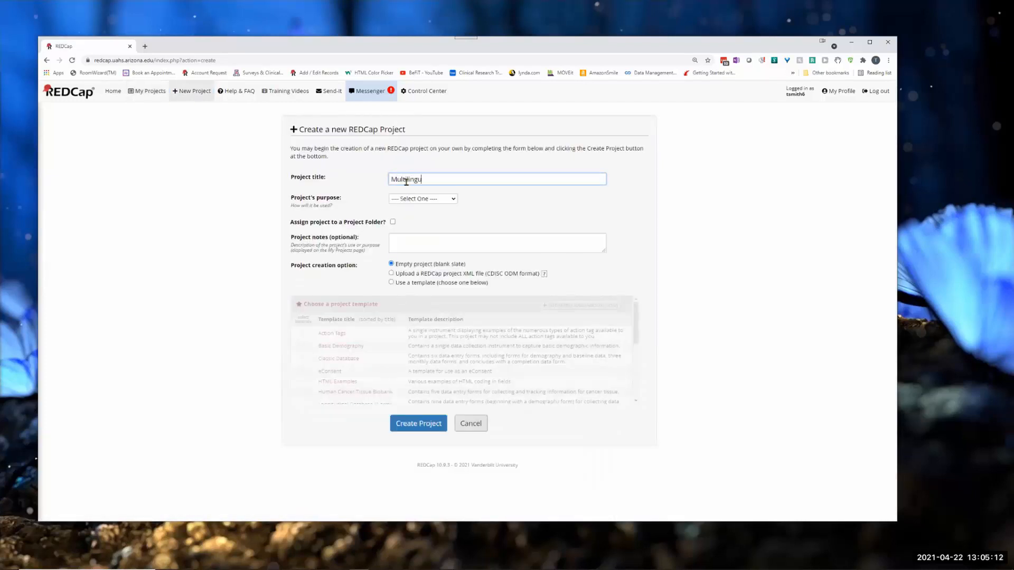
pyautogui.write('al Module D')
pyautogui.click(417, 199)
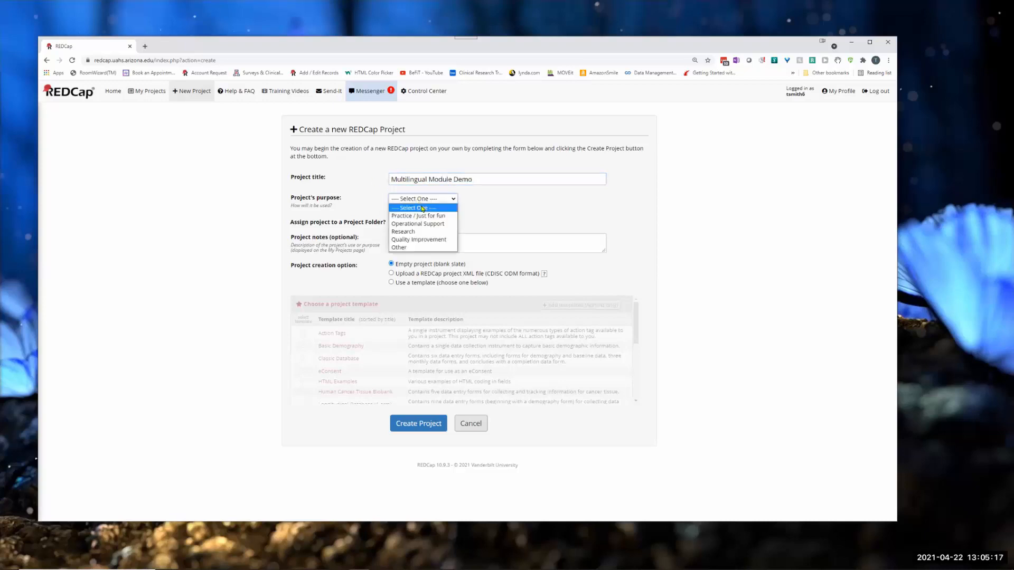
pyautogui.click(417, 216)
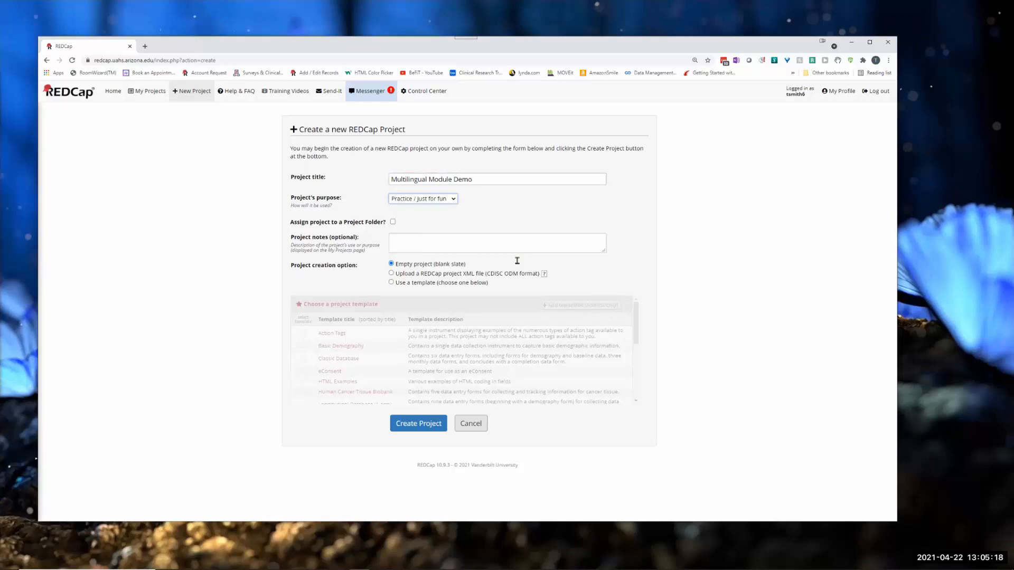
pyautogui.click(417, 423)
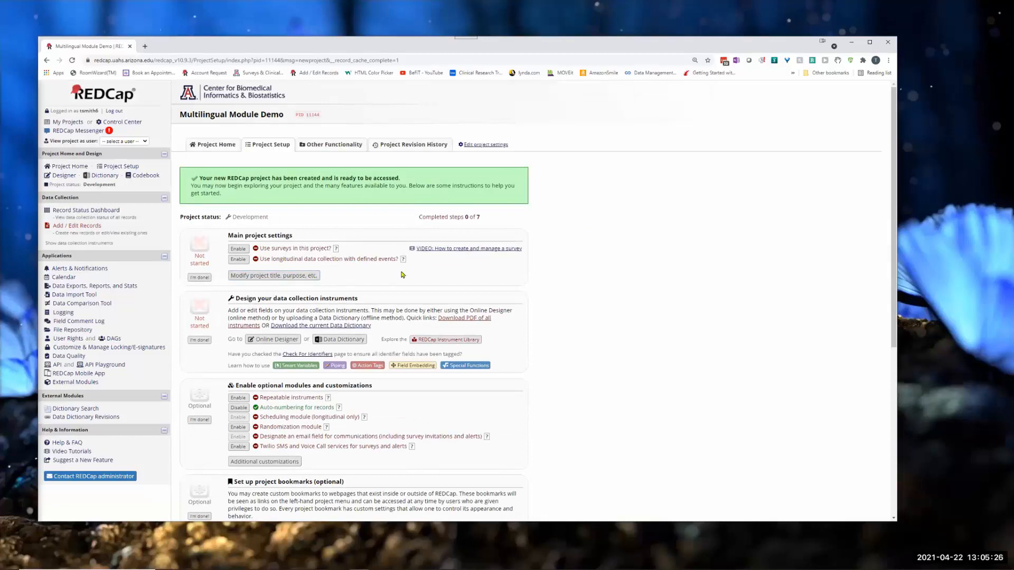
# Step: Rename the Form 1 instrument to "Demographics" in the Online Designer
pyautogui.click(63, 179)
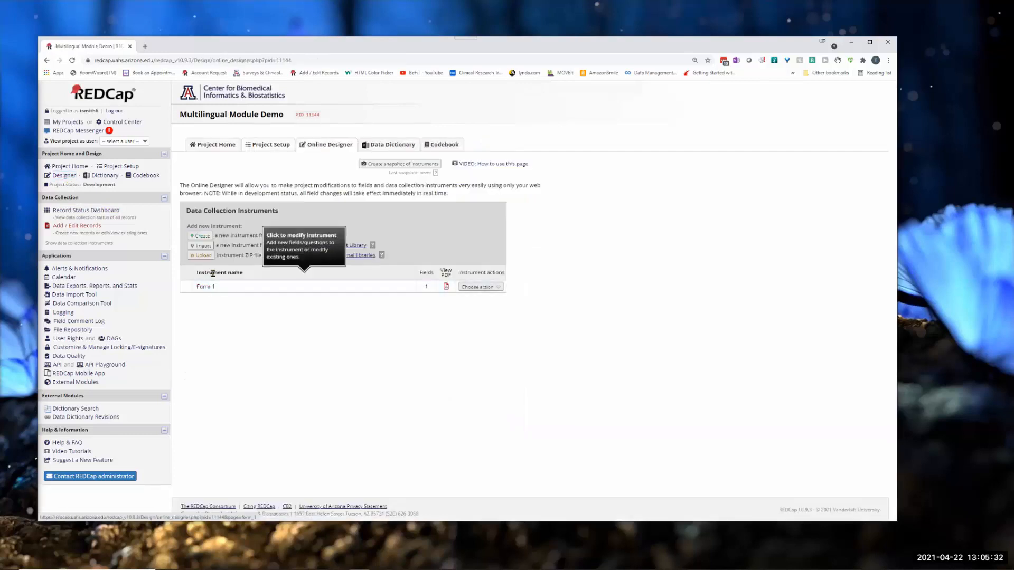
pyautogui.click(482, 287)
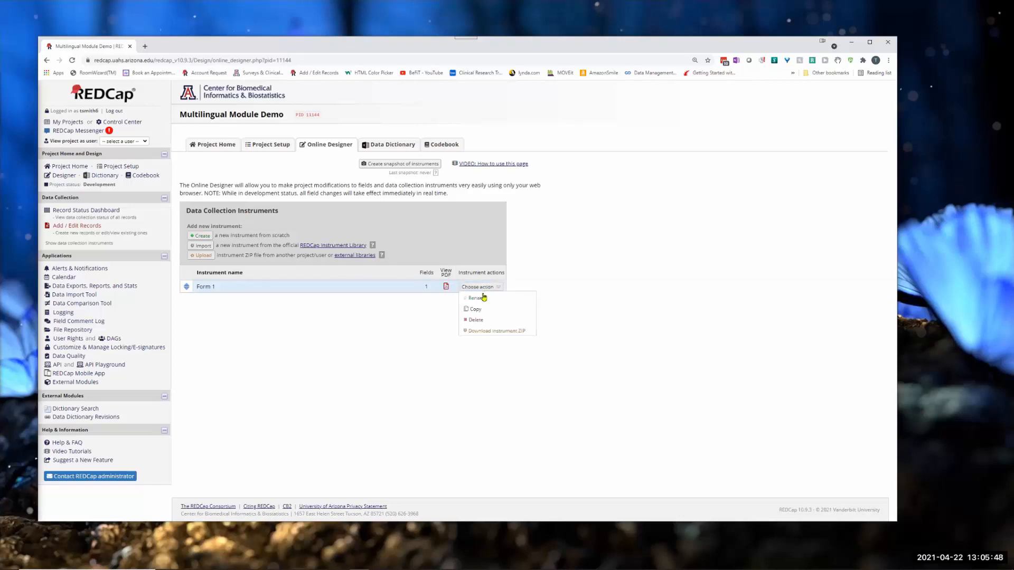
pyautogui.click(477, 298)
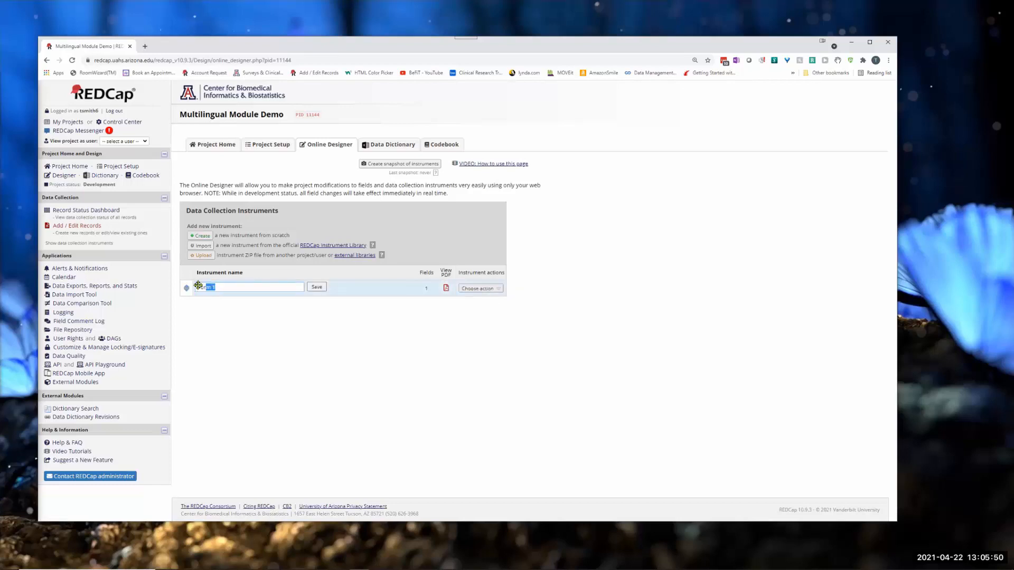
pyautogui.write('Dem')
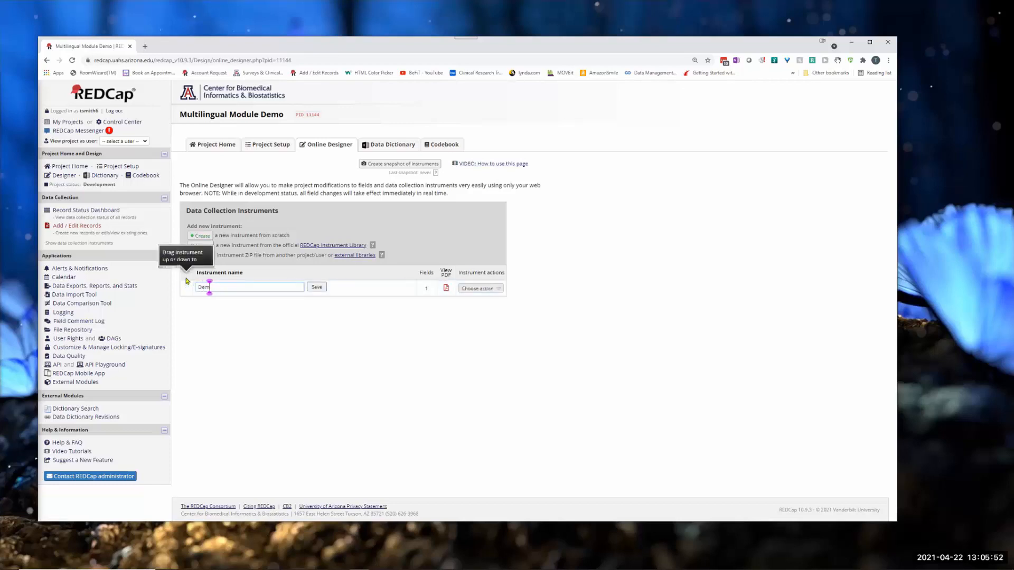
pyautogui.write('ographics')
pyautogui.click(317, 286)
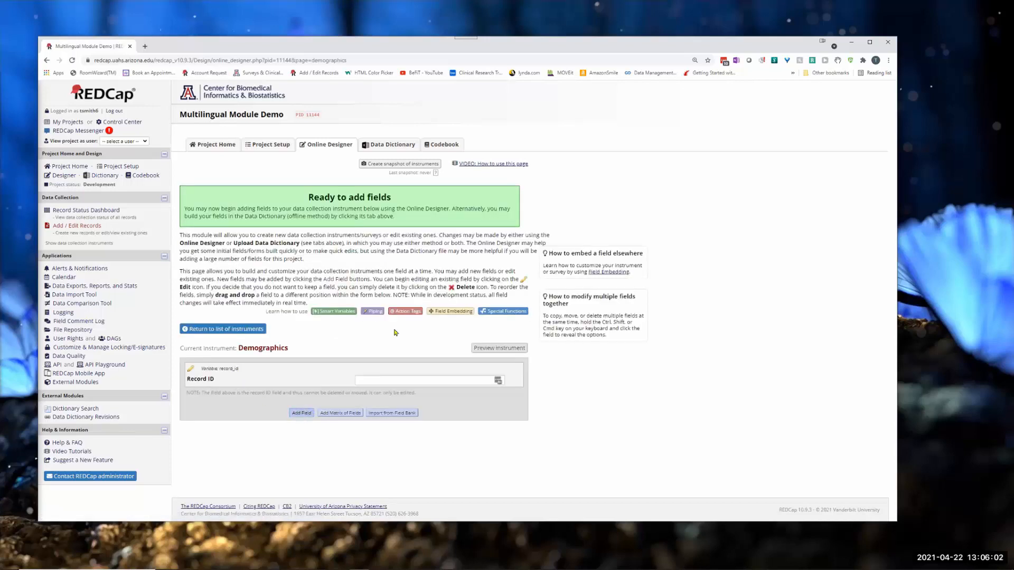
# Step: Add a text box field labelled "First Name" with the variable name first_name to the Demographics instrument
pyautogui.click(301, 414)
pyautogui.click(322, 215)
pyautogui.click(353, 233)
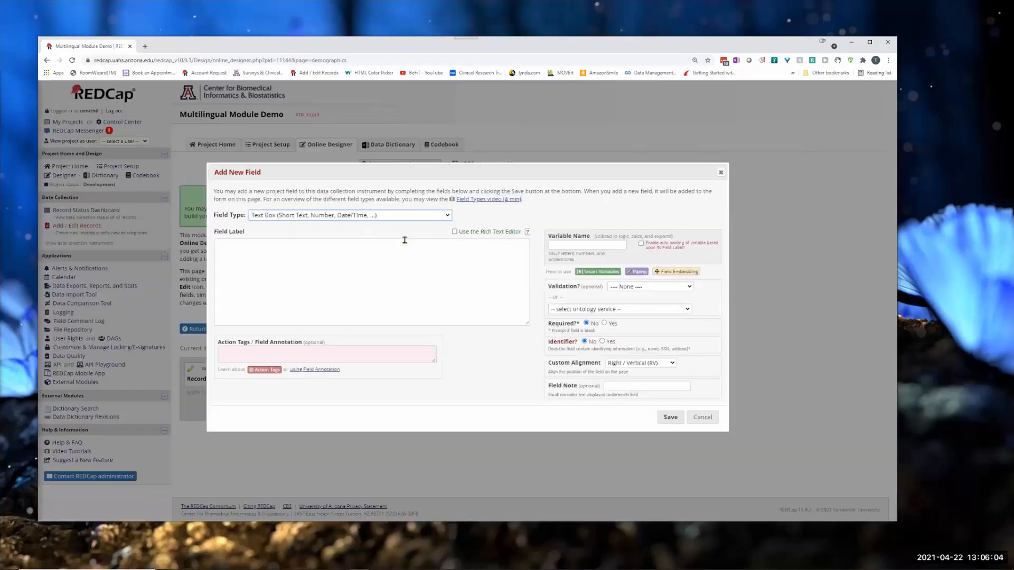
pyautogui.press('f')
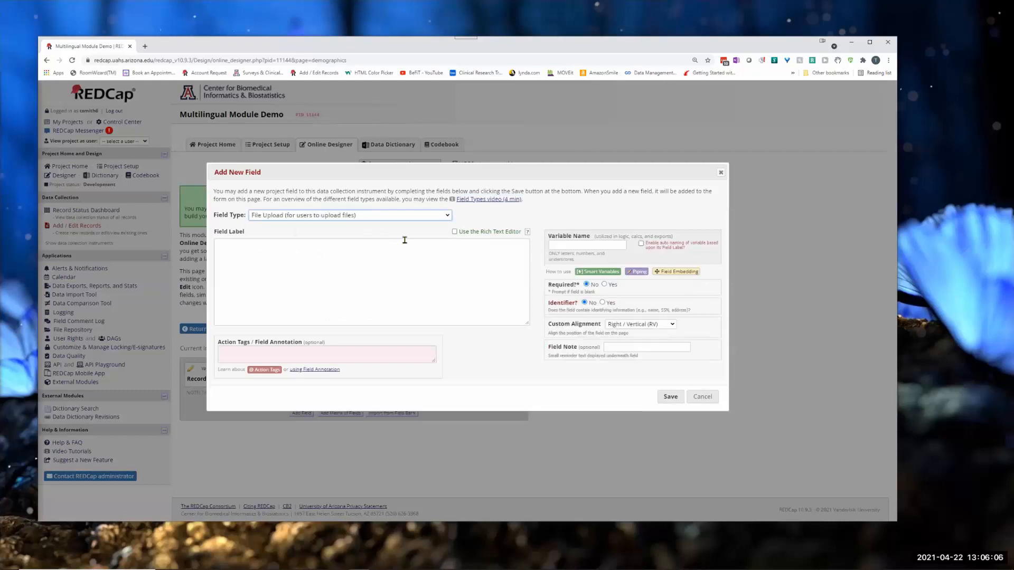
pyautogui.click(404, 245)
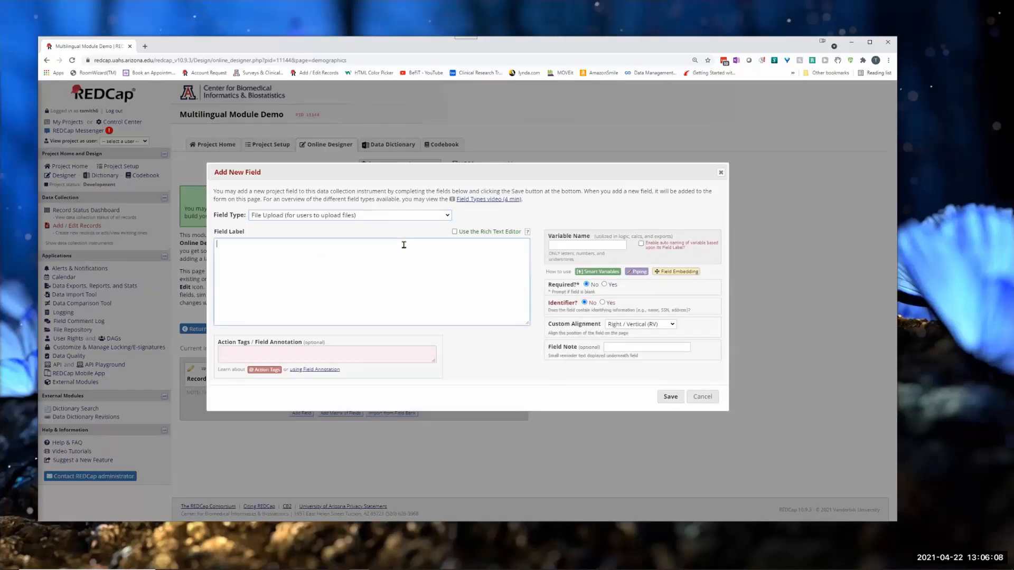
pyautogui.click(414, 216)
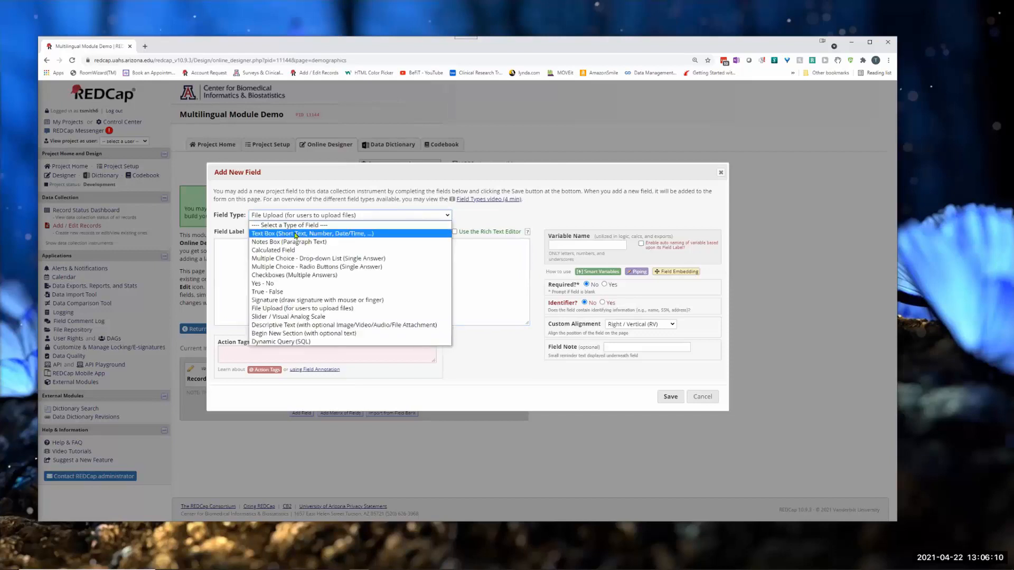
pyautogui.click(290, 234)
pyautogui.click(279, 256)
pyautogui.write('First Name')
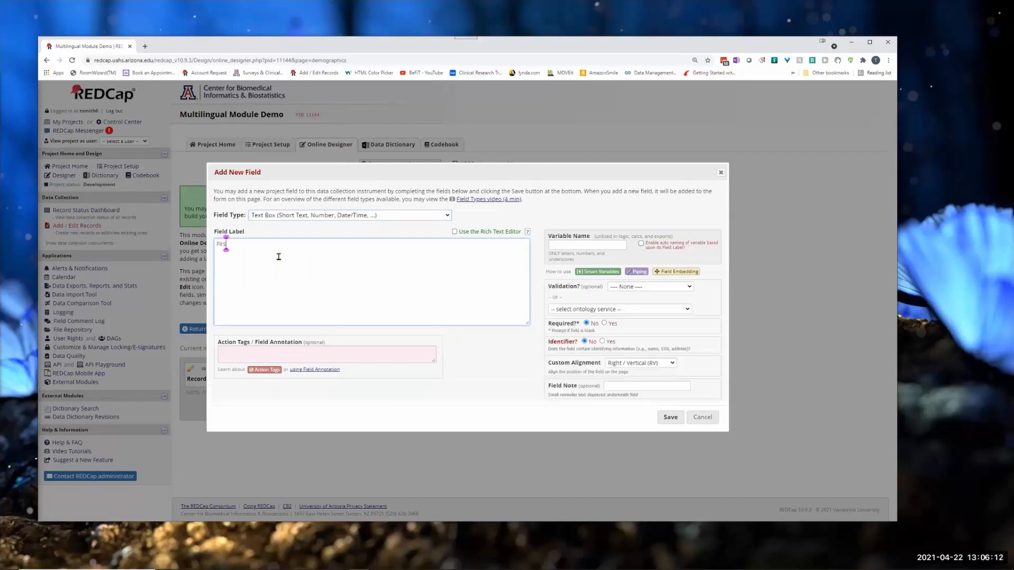
pyautogui.click(556, 247)
pyautogui.write('first_name')
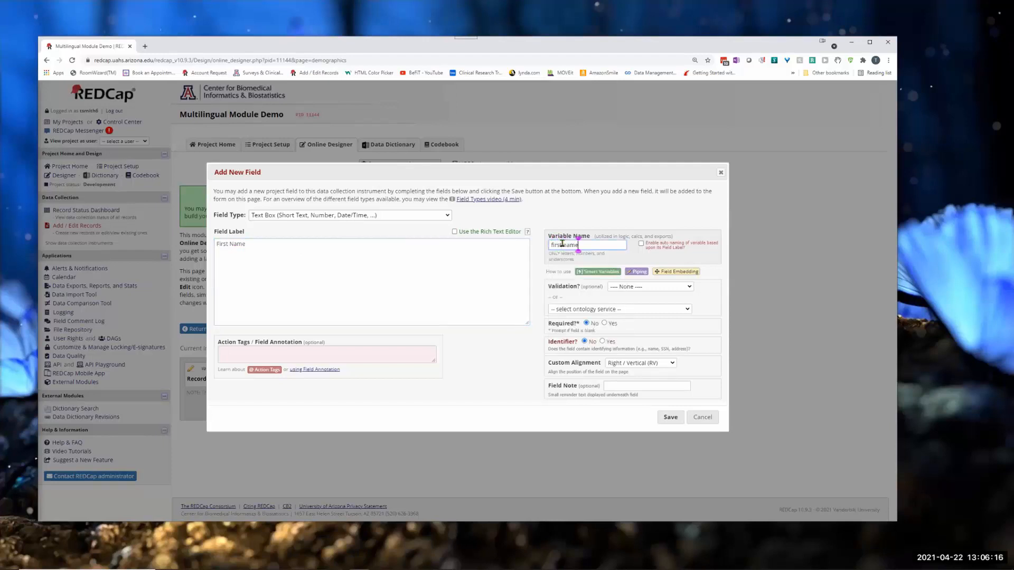
pyautogui.click(670, 417)
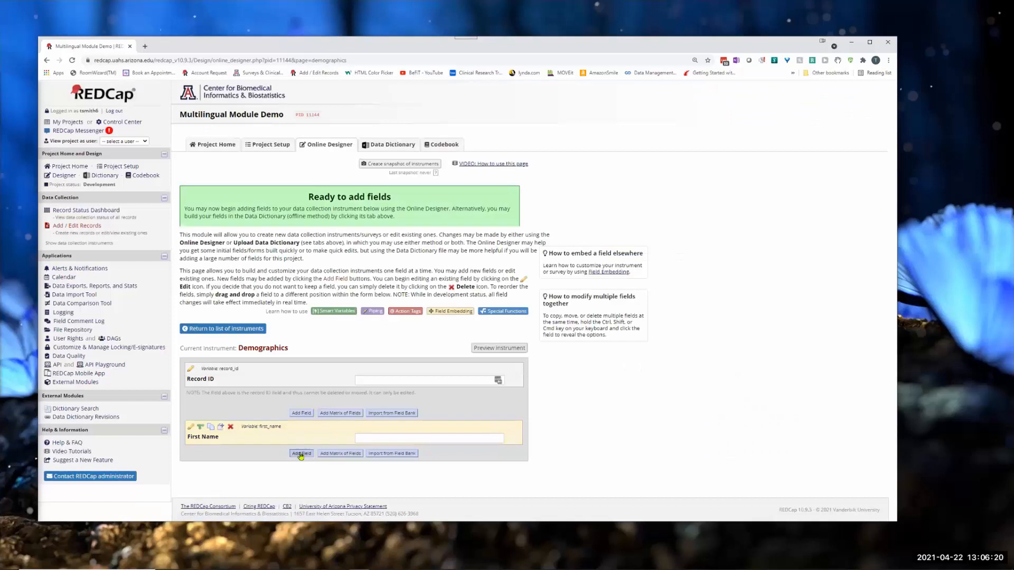
# Step: Add a text box field labelled "Last Name" with the variable name last_name below the First Name field
pyautogui.click(300, 461)
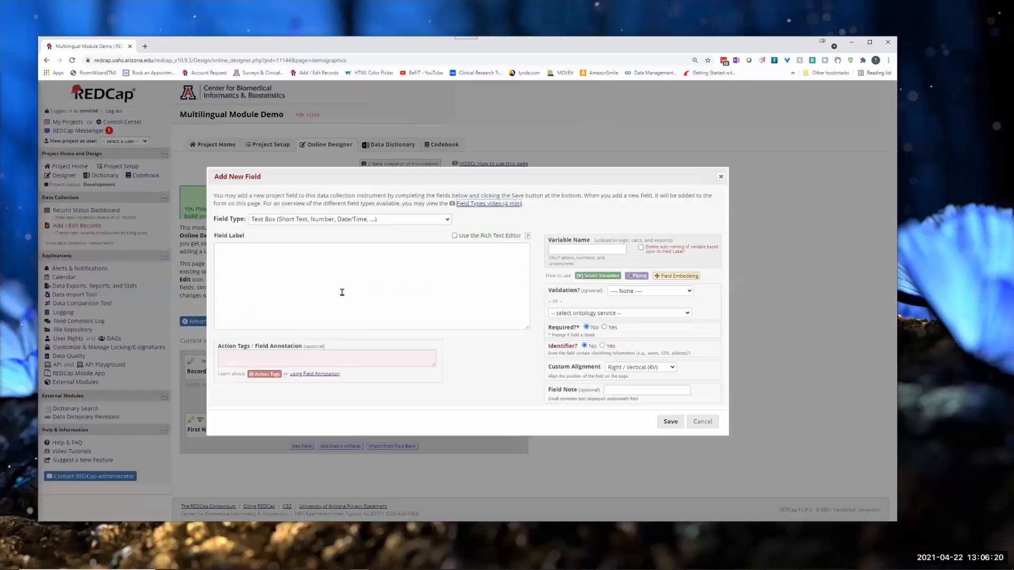
pyautogui.click(267, 222)
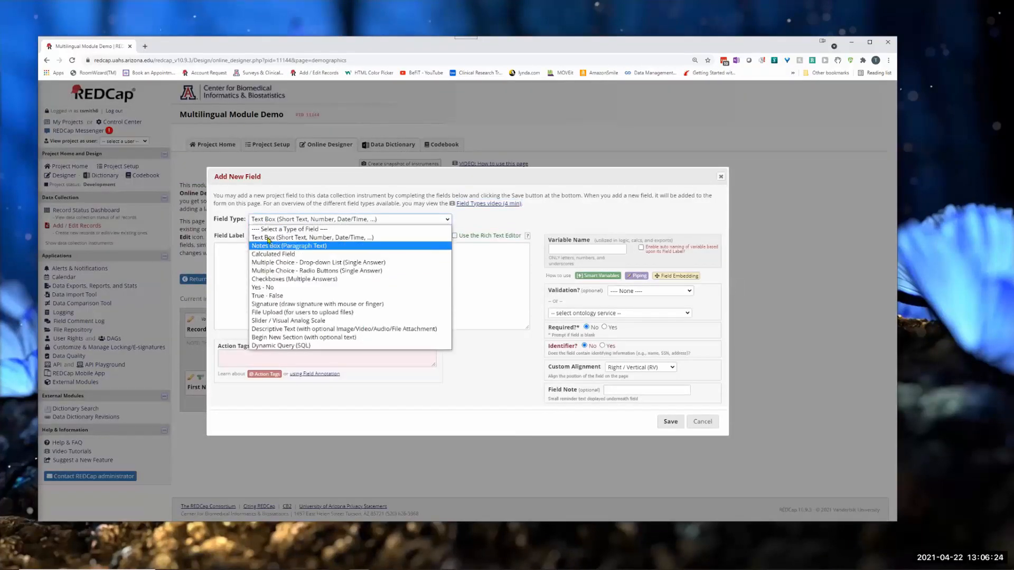
pyautogui.click(243, 268)
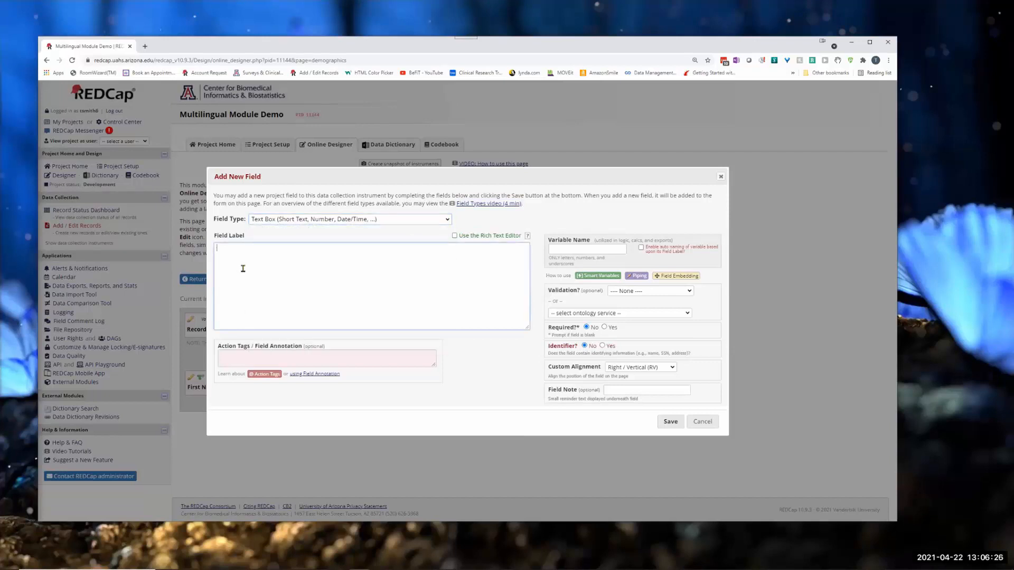
pyautogui.write('Last Name')
pyautogui.press('Tab')
pyautogui.write('last name')
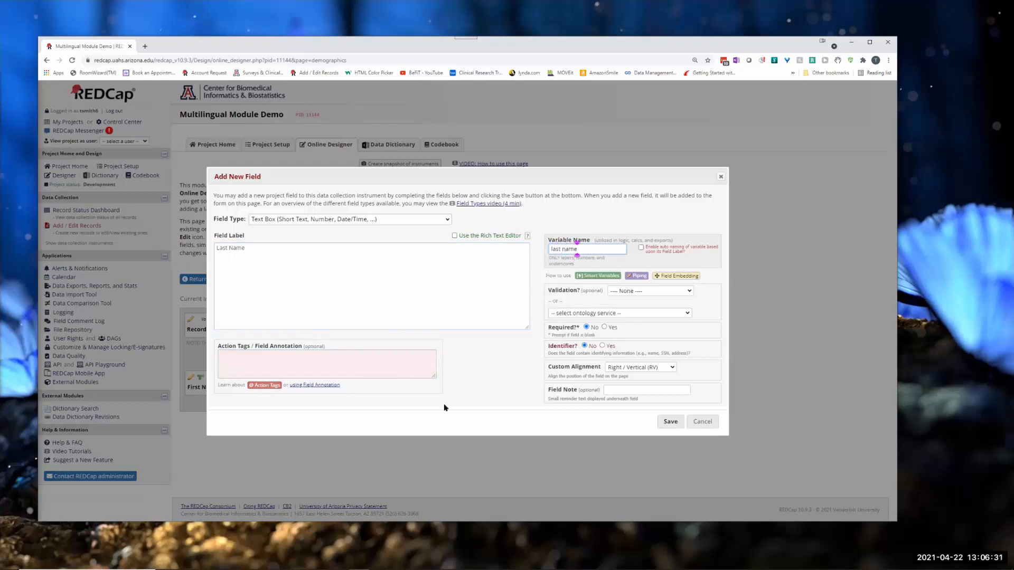
pyautogui.click(670, 422)
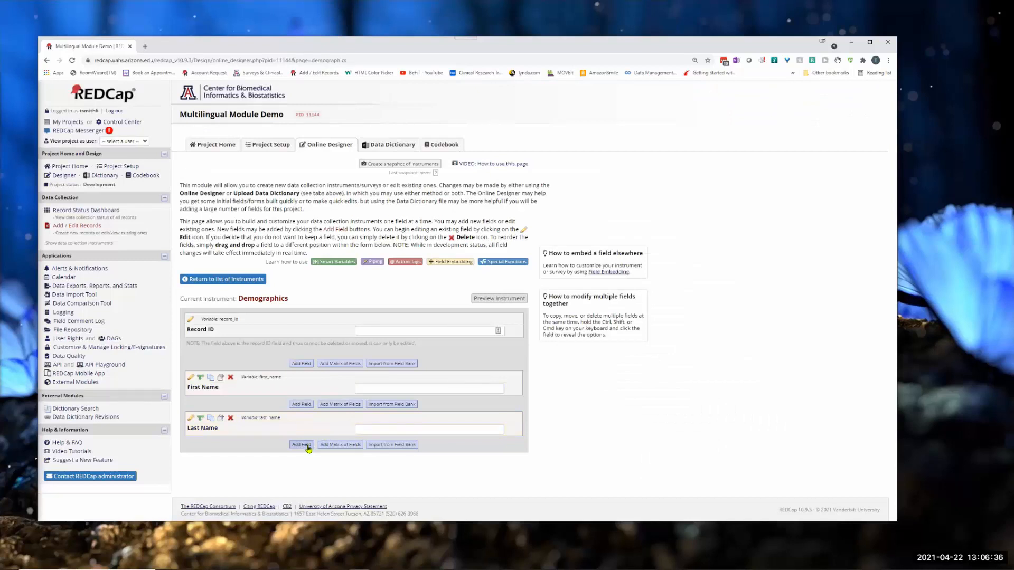
# Step: Begin a multiple-choice radio button field below Last Name, labelled "Gender" with the choices Male and Female
pyautogui.click(301, 445)
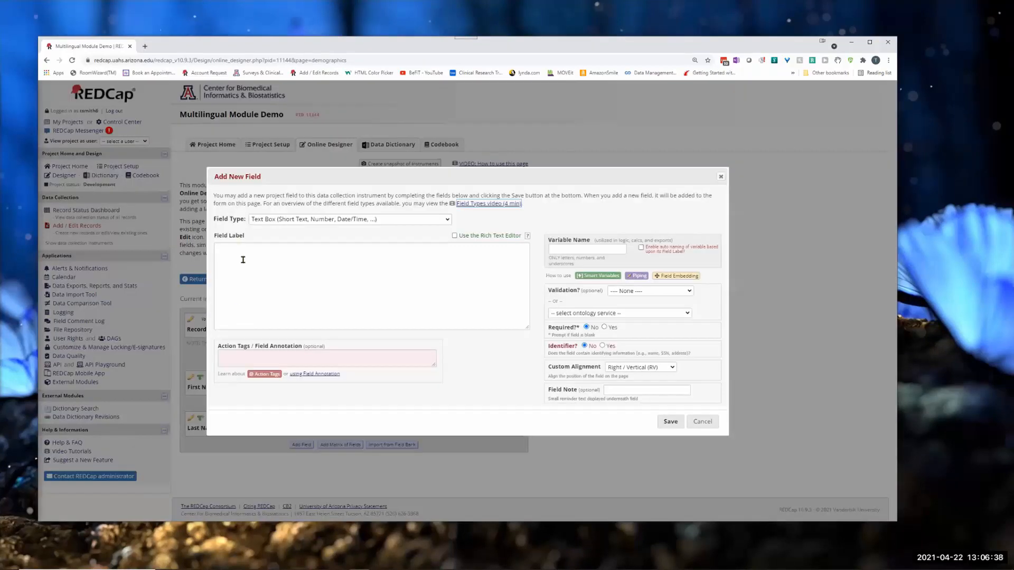
pyautogui.click(273, 219)
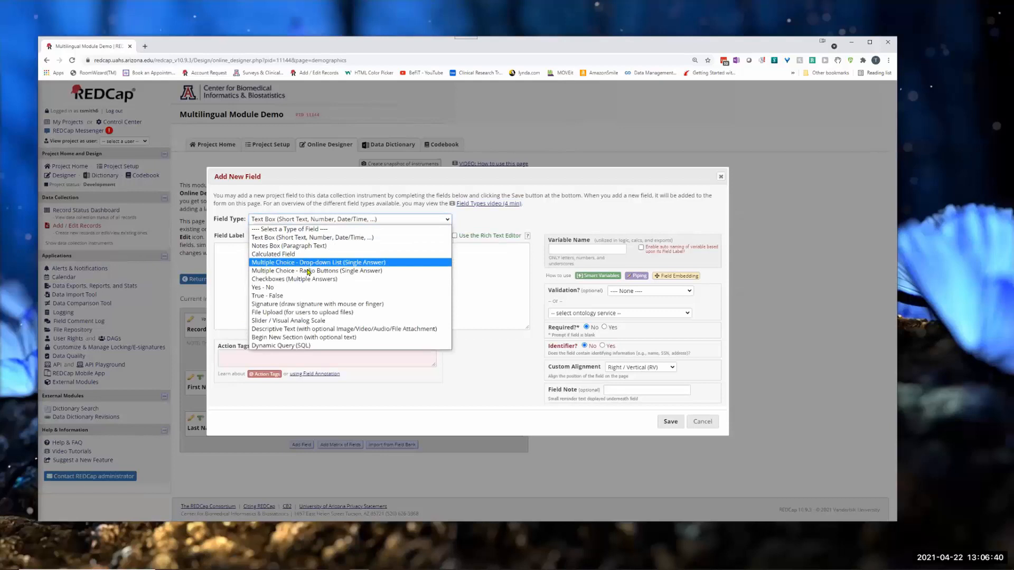
pyautogui.click(308, 271)
pyautogui.click(253, 274)
pyautogui.write('Gender')
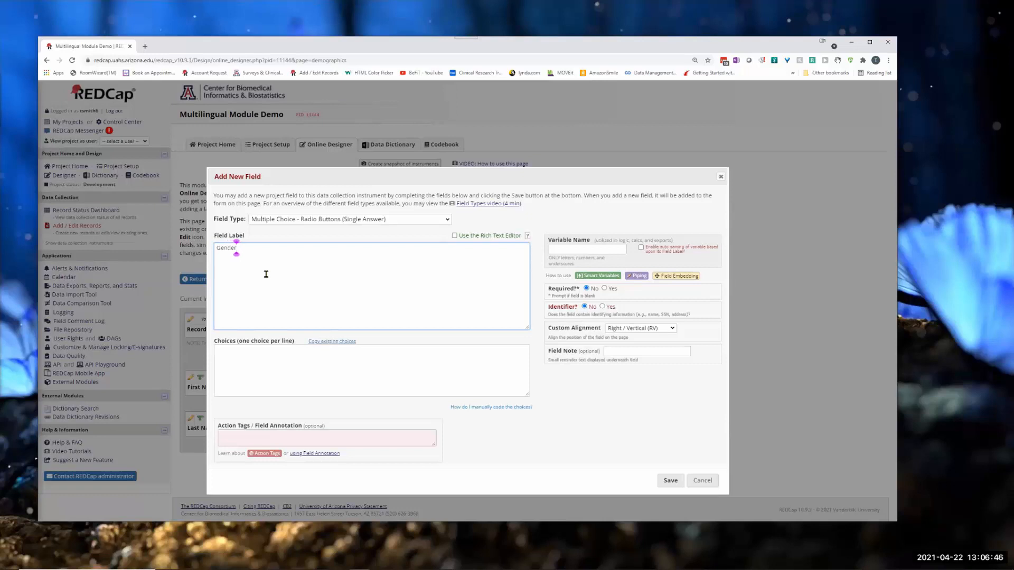
pyautogui.click(263, 372)
pyautogui.write('Male')
pyautogui.press('Return')
pyautogui.write('Female')
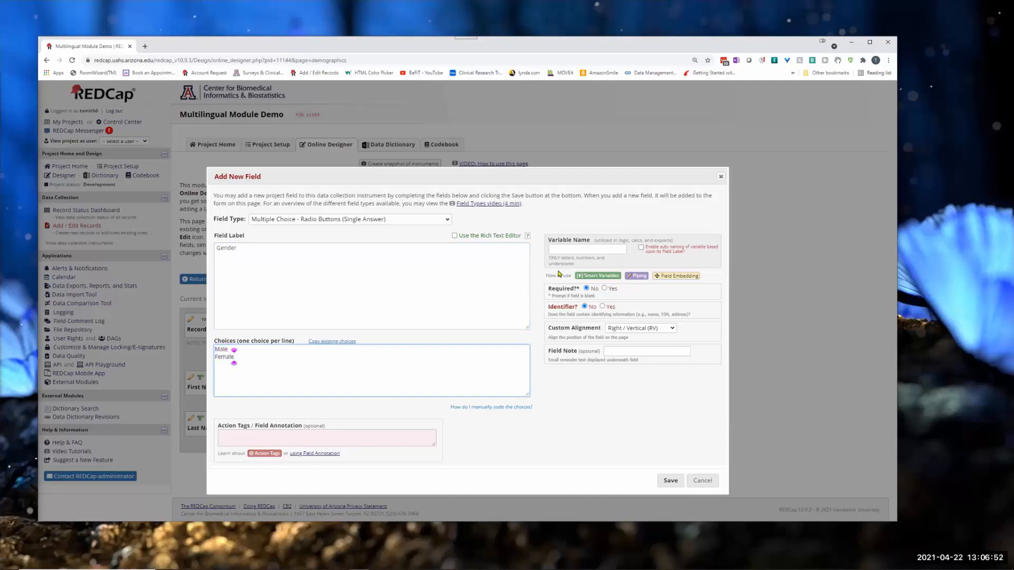
# Step: Accept the automatic raw values for the choices, set the variable name to gender and save the field
pyautogui.click(560, 247)
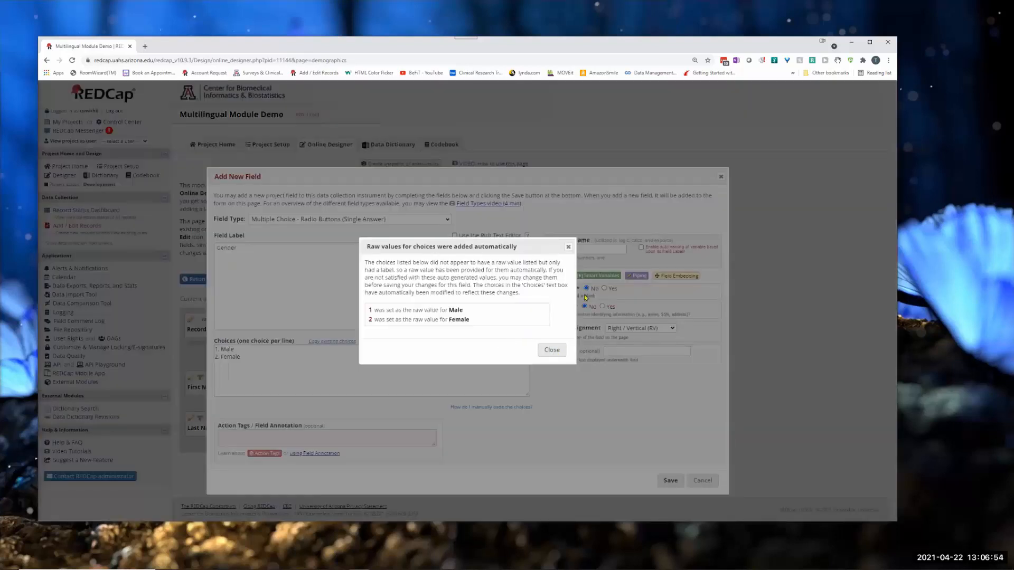
pyautogui.click(552, 349)
pyautogui.click(564, 248)
pyautogui.write('gender')
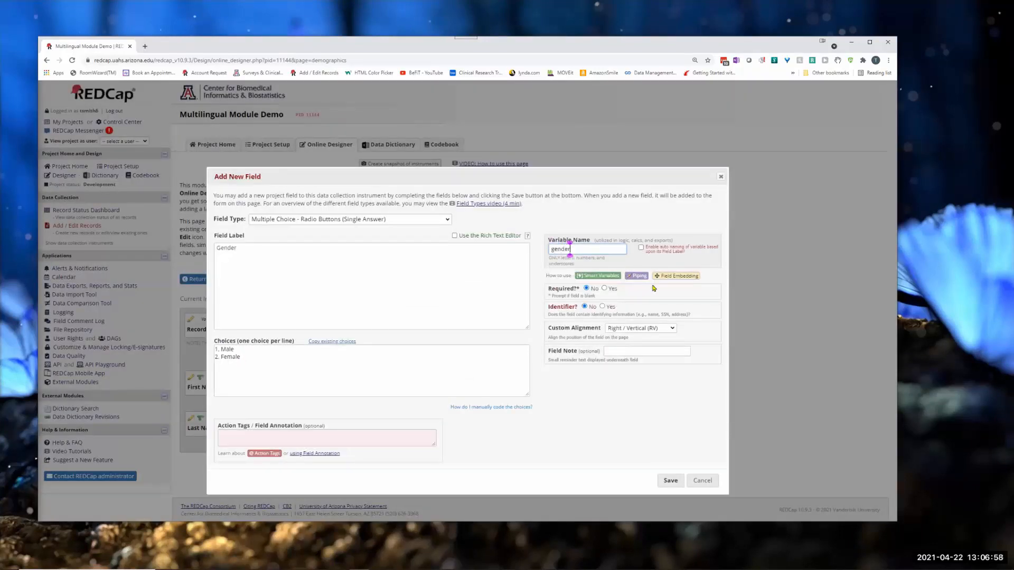
pyautogui.click(667, 482)
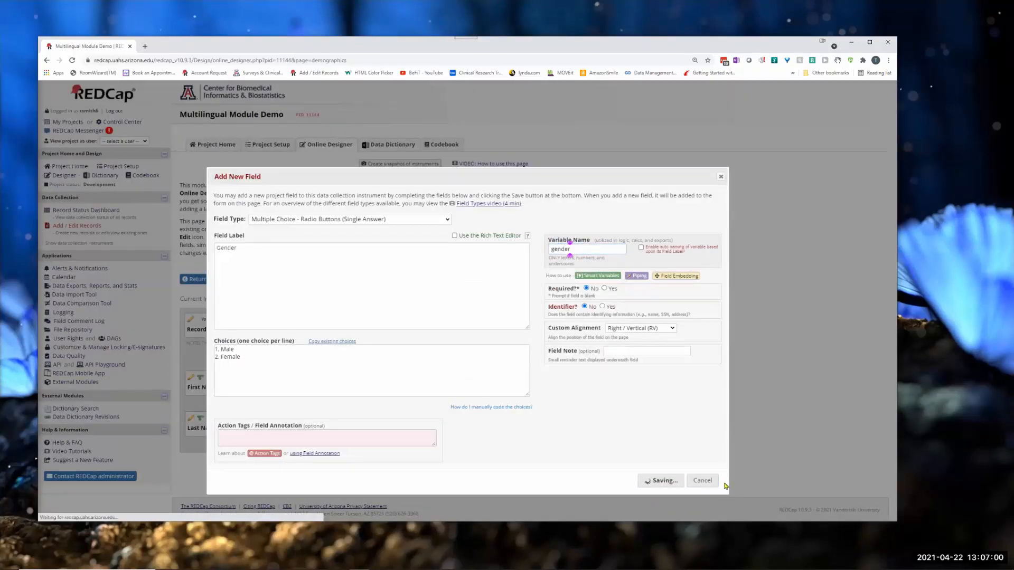
# Step: Find the Multilingual module among the available external modules by searching for "multil" and enable it for the project
pyautogui.scroll(-1, 670, 357)
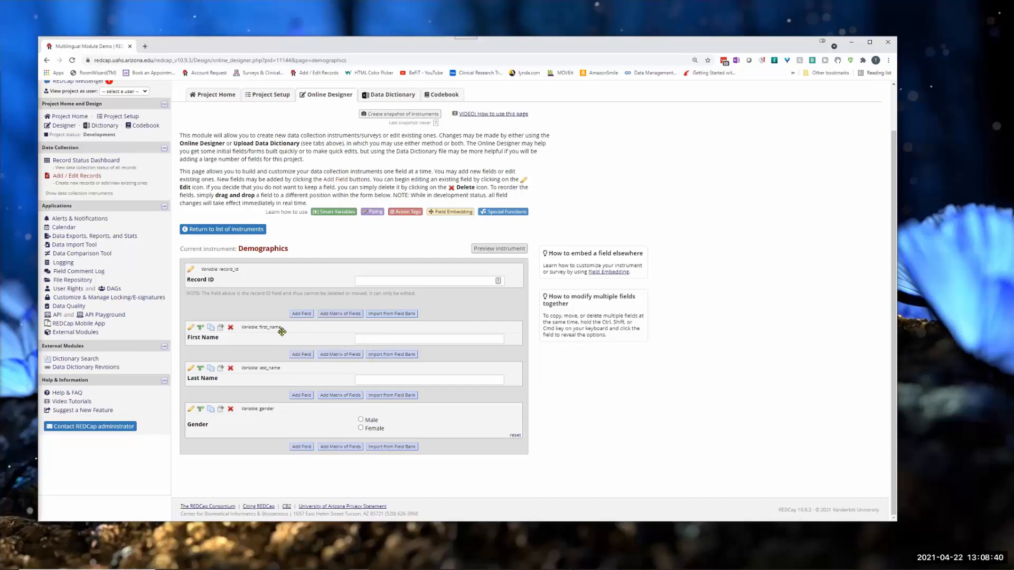
pyautogui.click(79, 333)
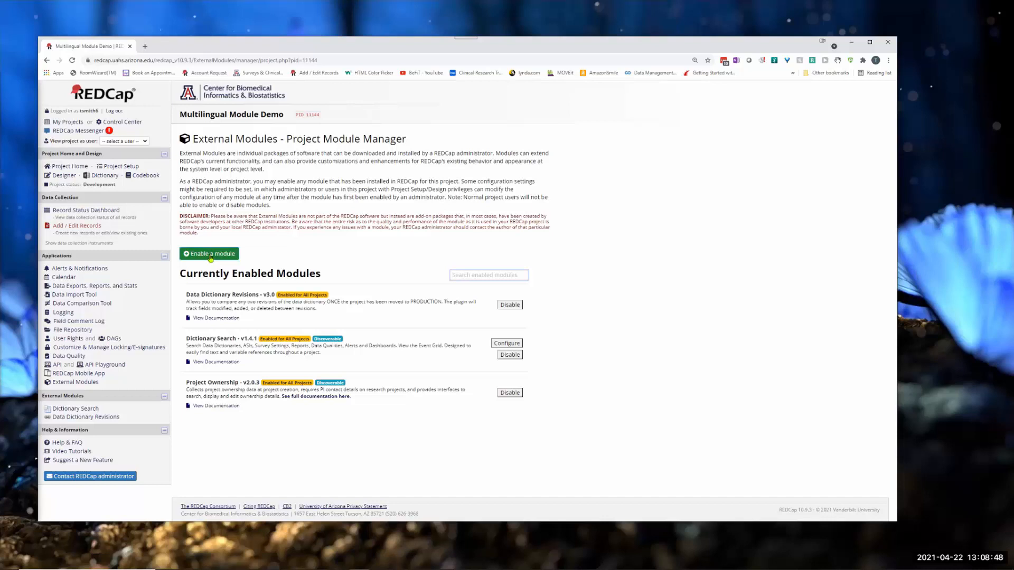
pyautogui.click(211, 255)
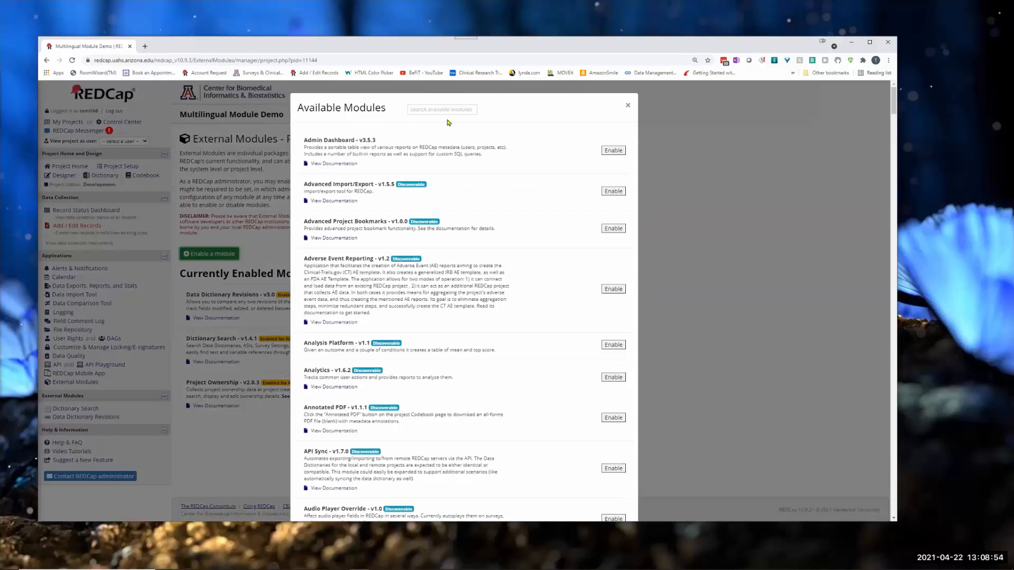
pyautogui.click(424, 109)
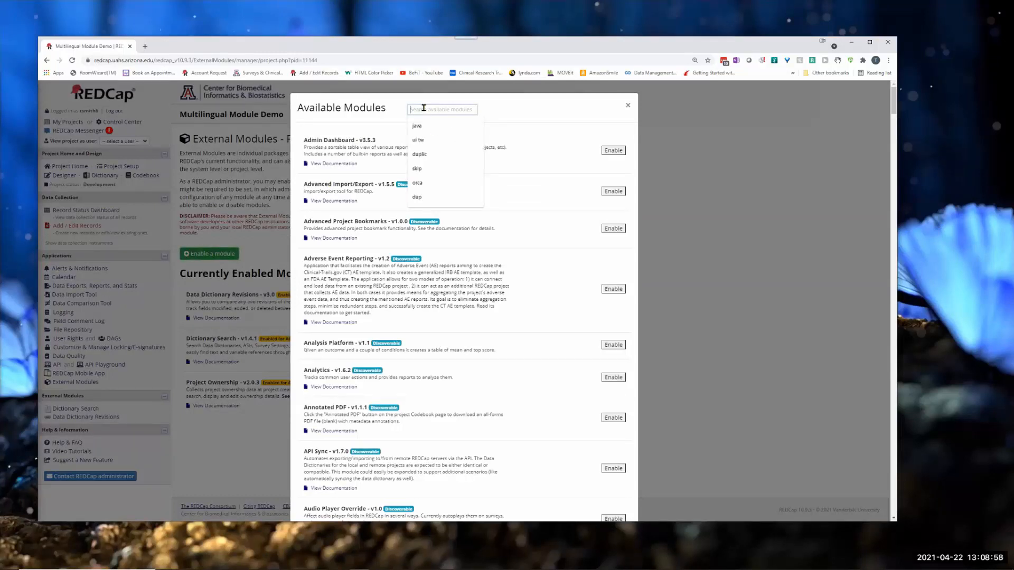
pyautogui.write('multil')
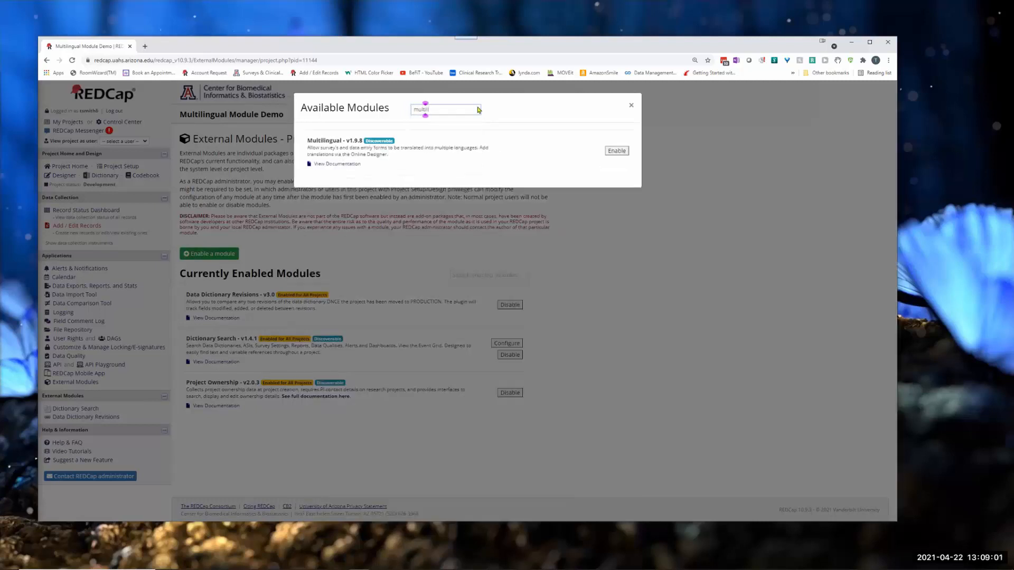
pyautogui.click(617, 151)
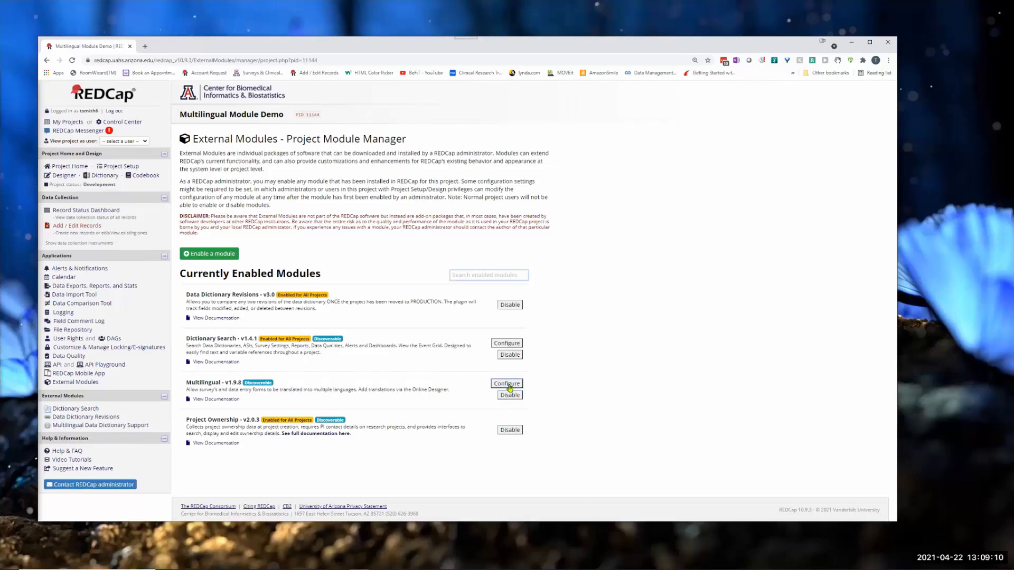
# Step: Configure the Multilingual module with "languages" as its languages variable and save the settings
pyautogui.click(507, 385)
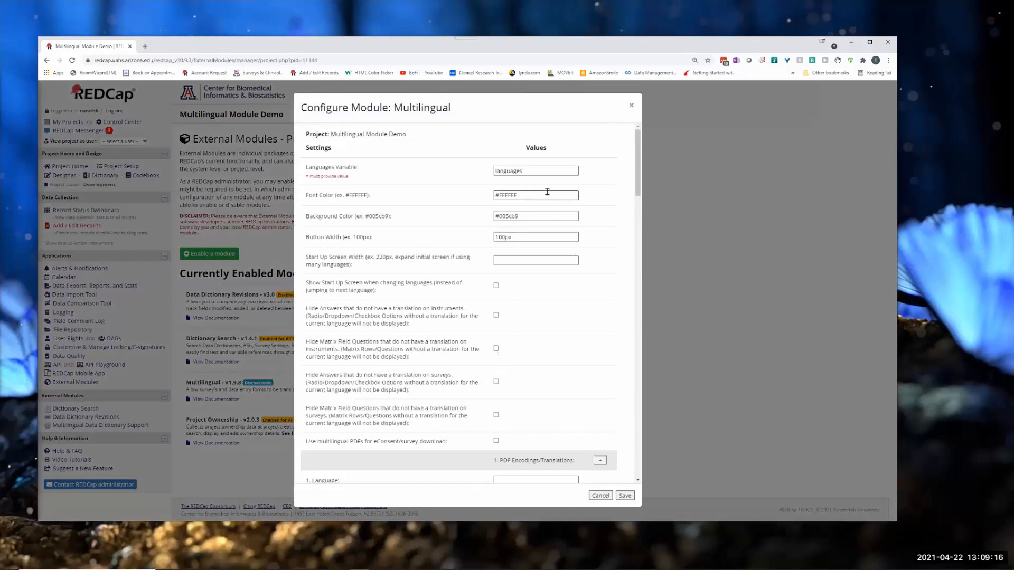
pyautogui.moveTo(526, 171); pyautogui.dragTo(497, 171)
pyautogui.click(523, 171)
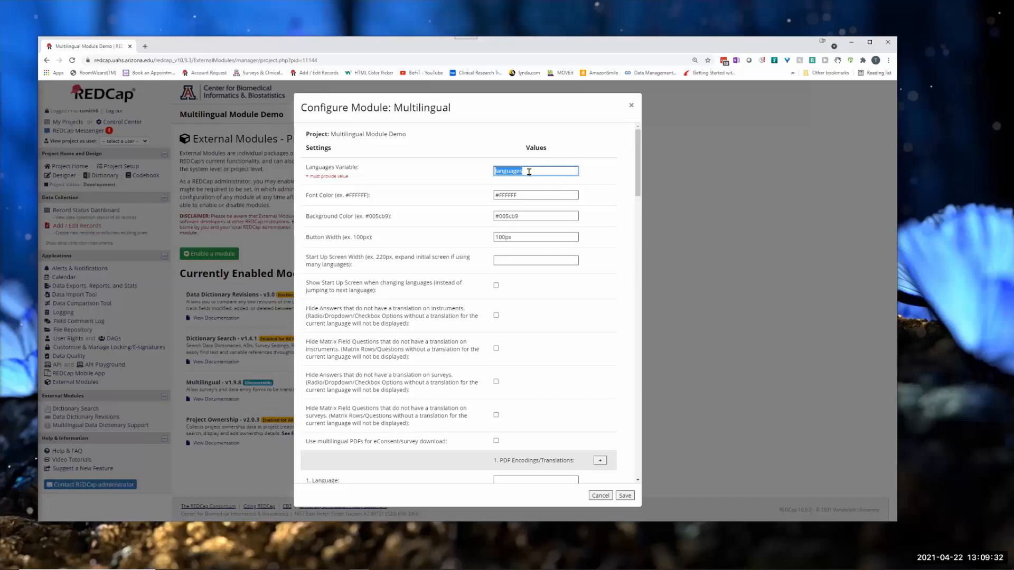
pyautogui.click(624, 497)
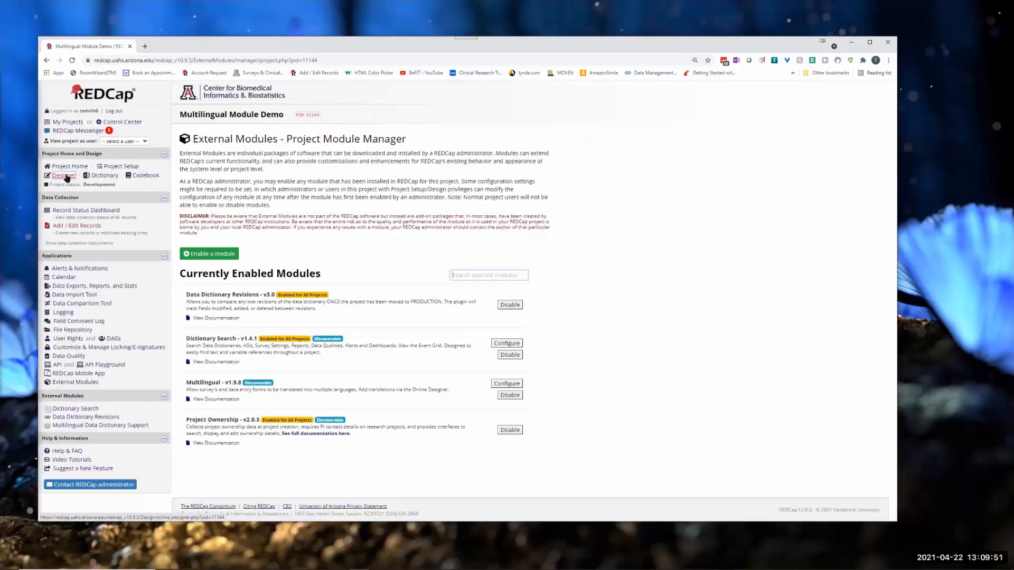
# Step: Begin a multiple-choice radio button field above First Name in the Demographics instrument, with the choices English and Spanish
pyautogui.click(63, 175)
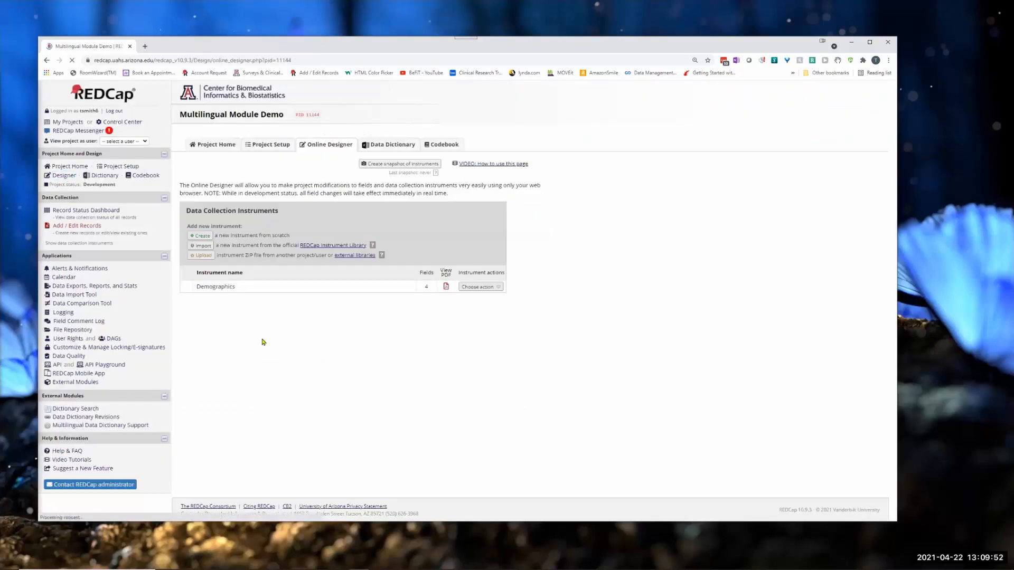
pyautogui.click(215, 287)
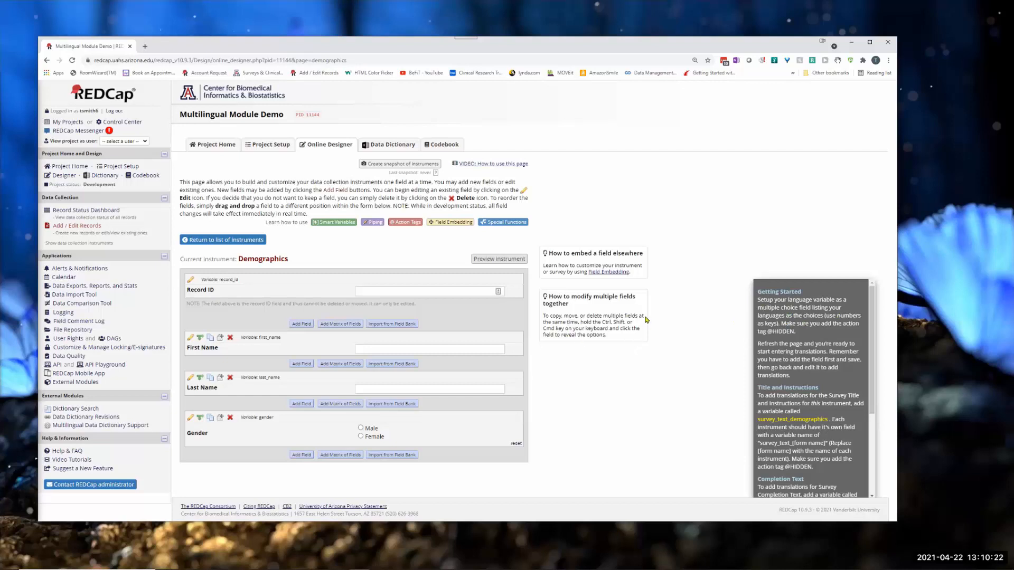
pyautogui.click(302, 324)
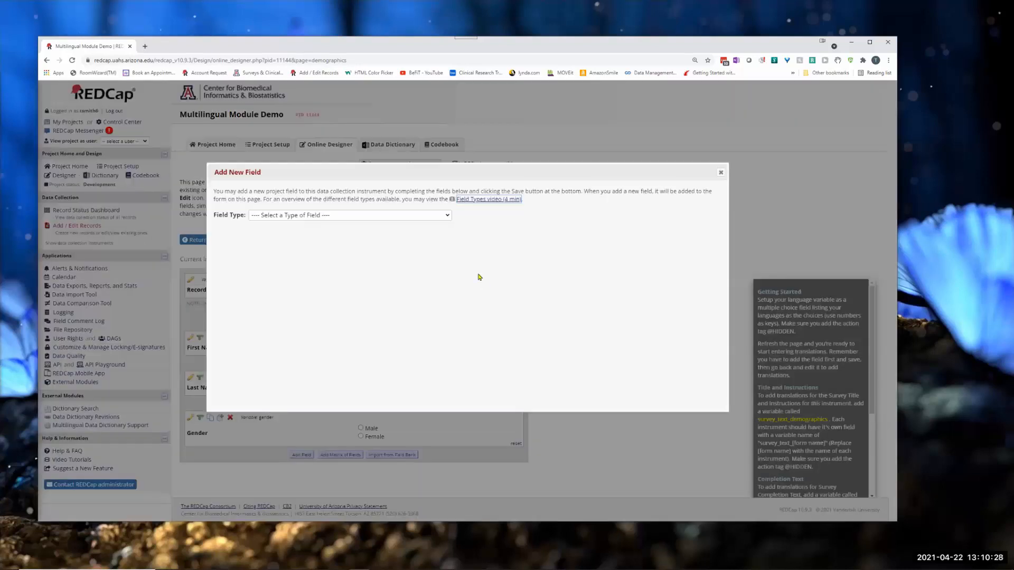
pyautogui.click(321, 216)
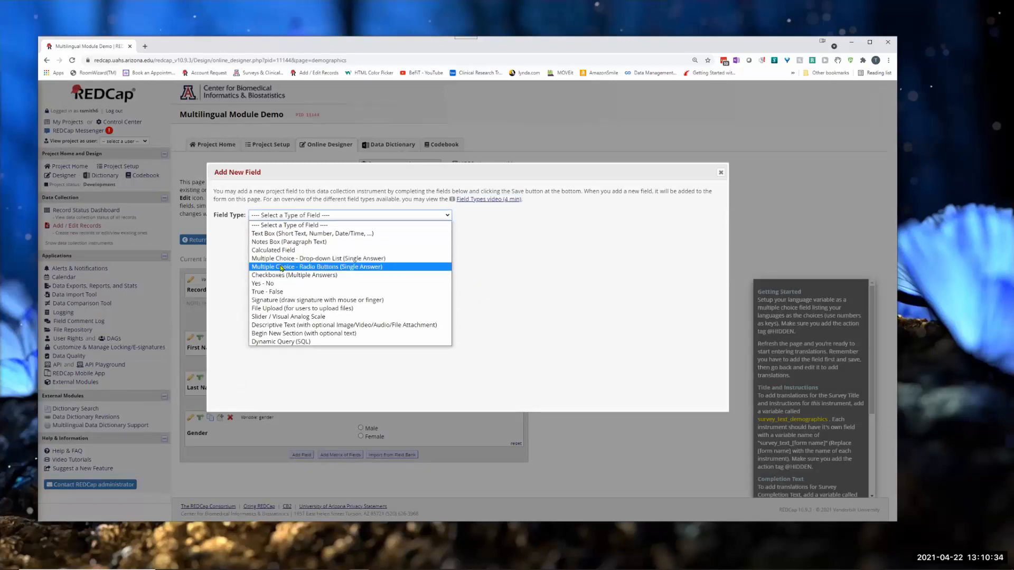
pyautogui.click(281, 268)
pyautogui.click(263, 264)
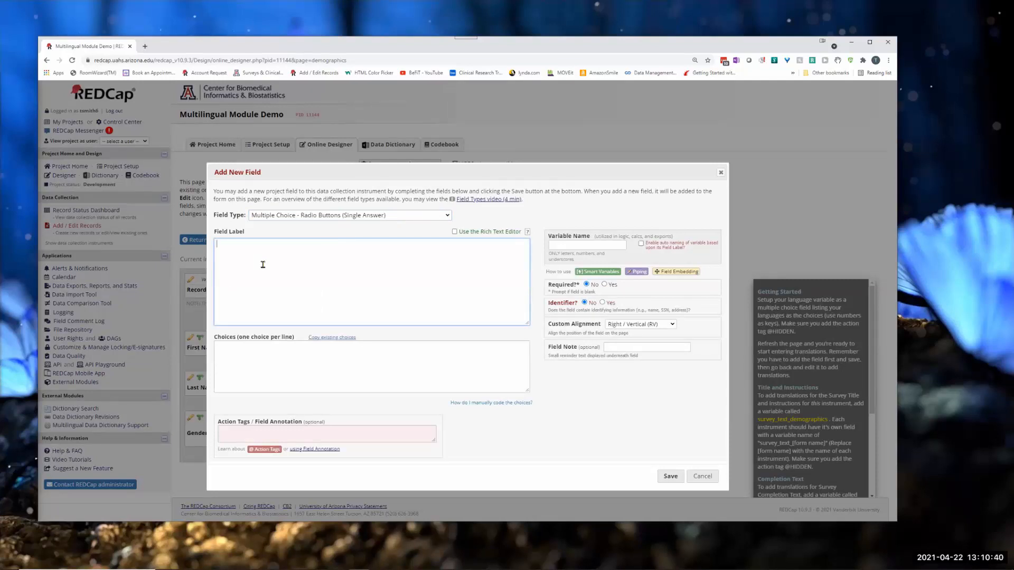
pyautogui.click(238, 349)
pyautogui.write('English')
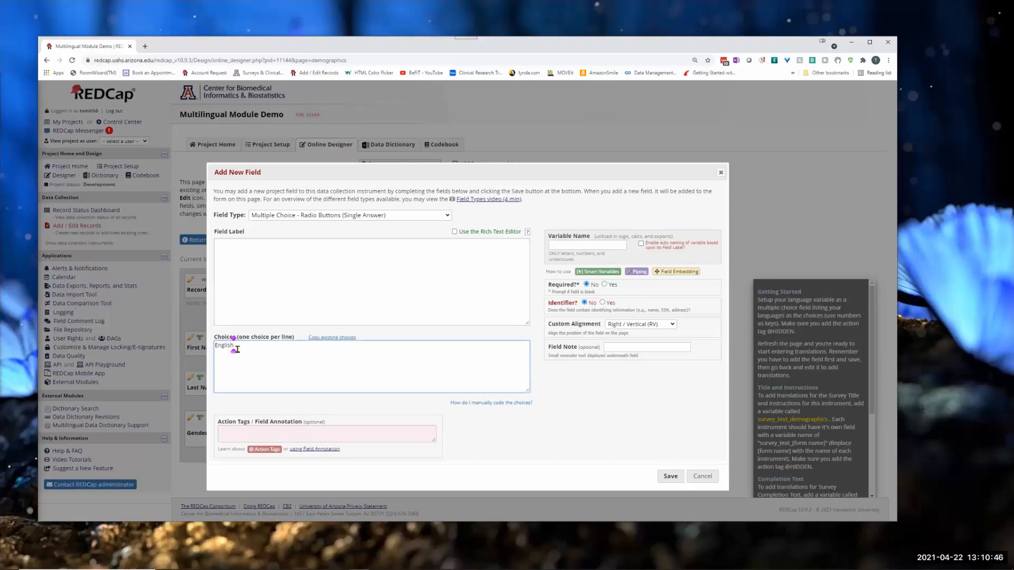
pyautogui.press('Return')
pyautogui.write('Spanish')
# Step: Accept the automatic raw values for the language choices and set the variable name to languages
pyautogui.click(567, 248)
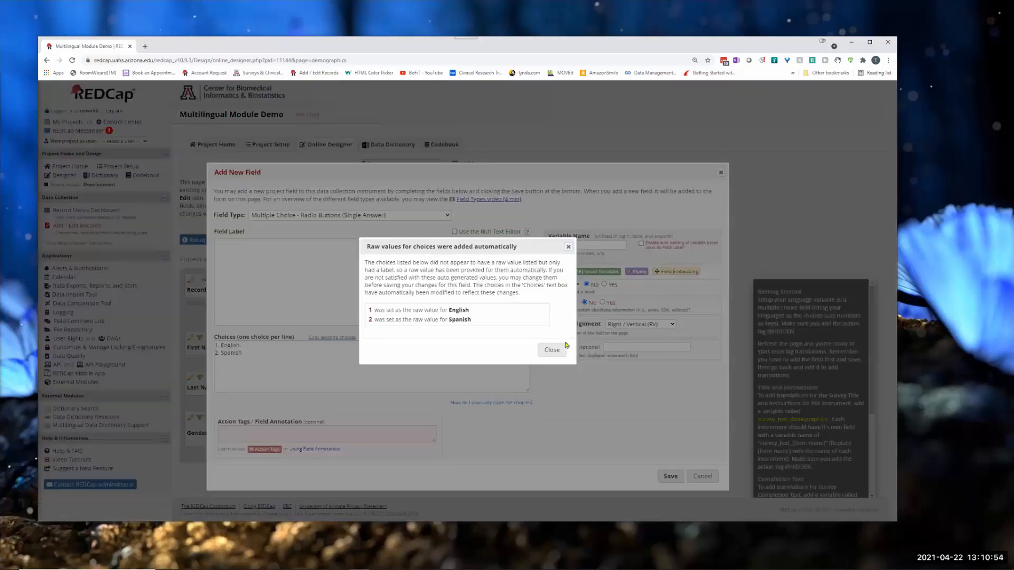
pyautogui.click(552, 350)
pyautogui.click(564, 244)
pyautogui.write('lan')
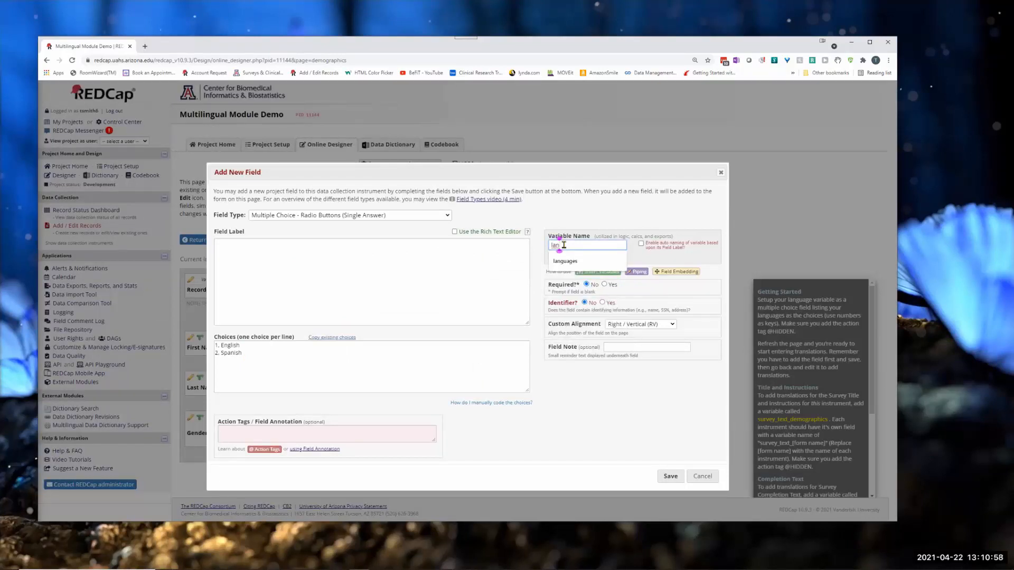
pyautogui.click(561, 261)
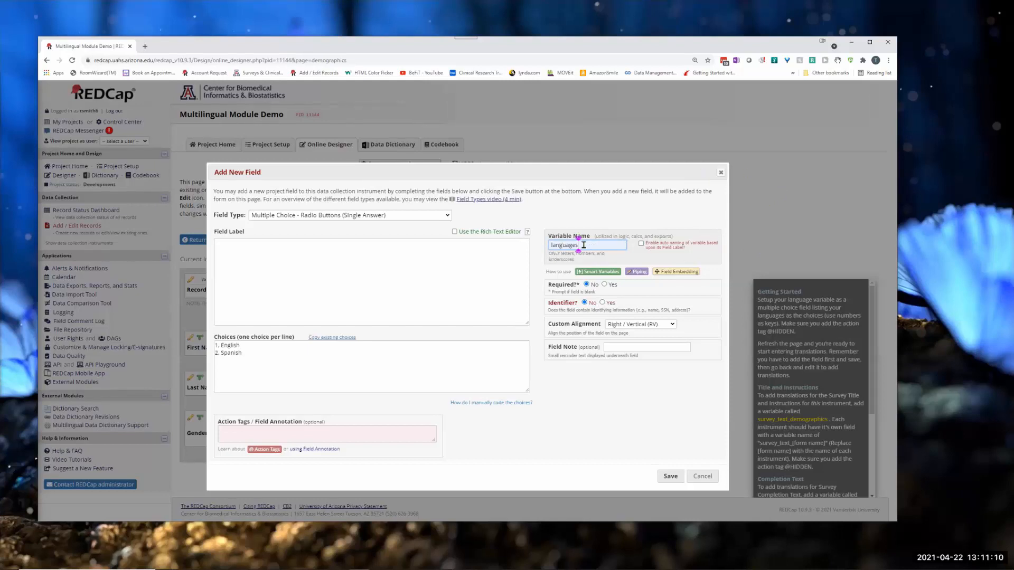
# Step: Label the languages field "Select language" and save it
pyautogui.click(230, 271)
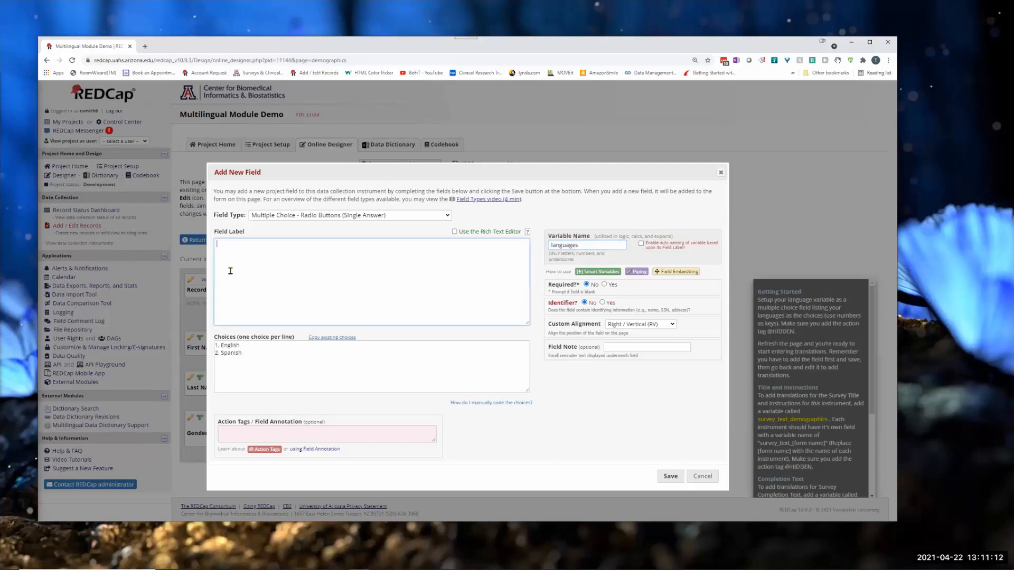
pyautogui.write('Select language')
pyautogui.click(669, 477)
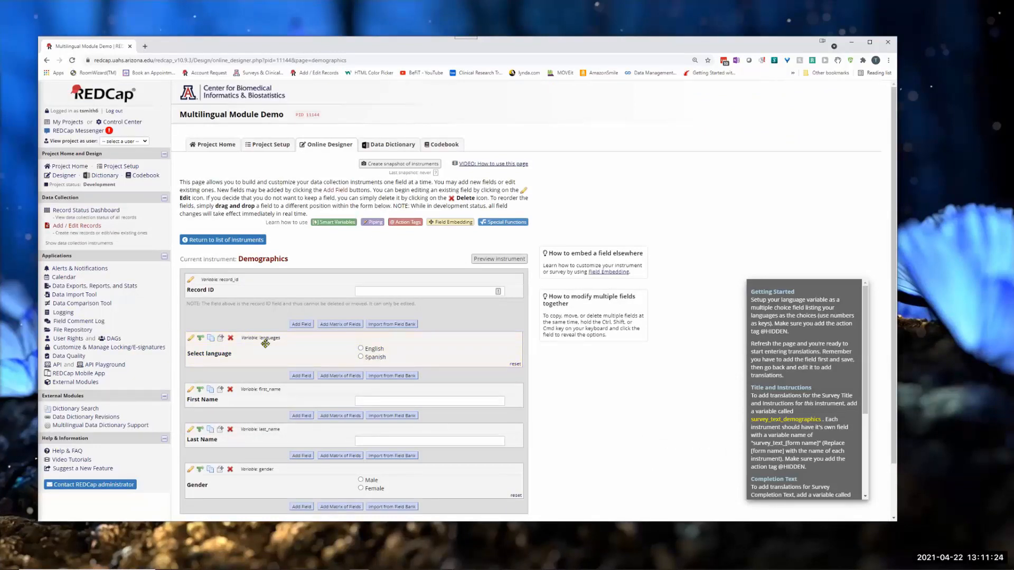
pyautogui.click(191, 341)
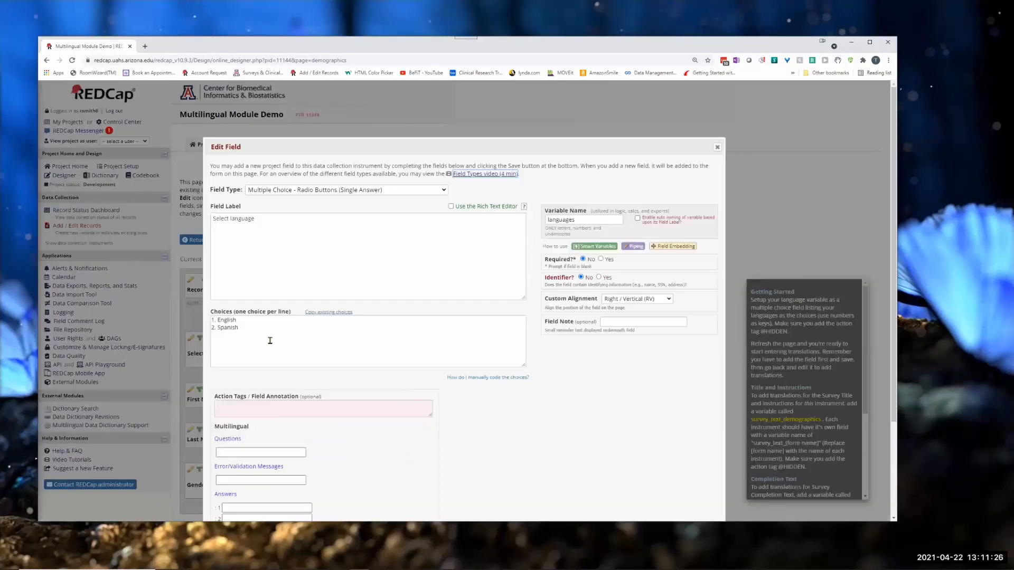
pyautogui.scroll(-2, 267, 447)
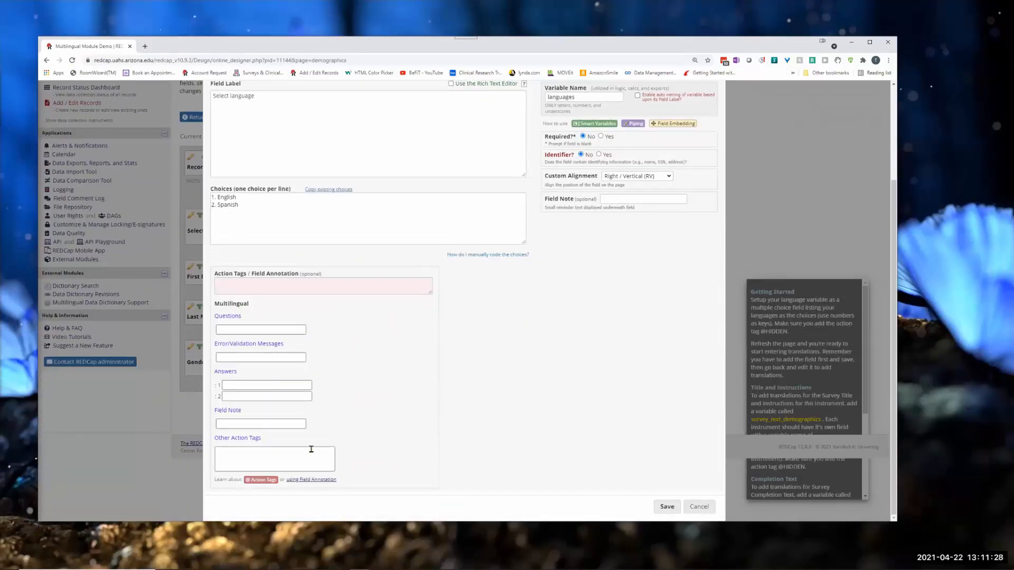
pyautogui.click(255, 460)
pyautogui.write('@')
pyautogui.write('HIDDEN')
pyautogui.click(254, 480)
pyautogui.scroll(-5, 297, 341)
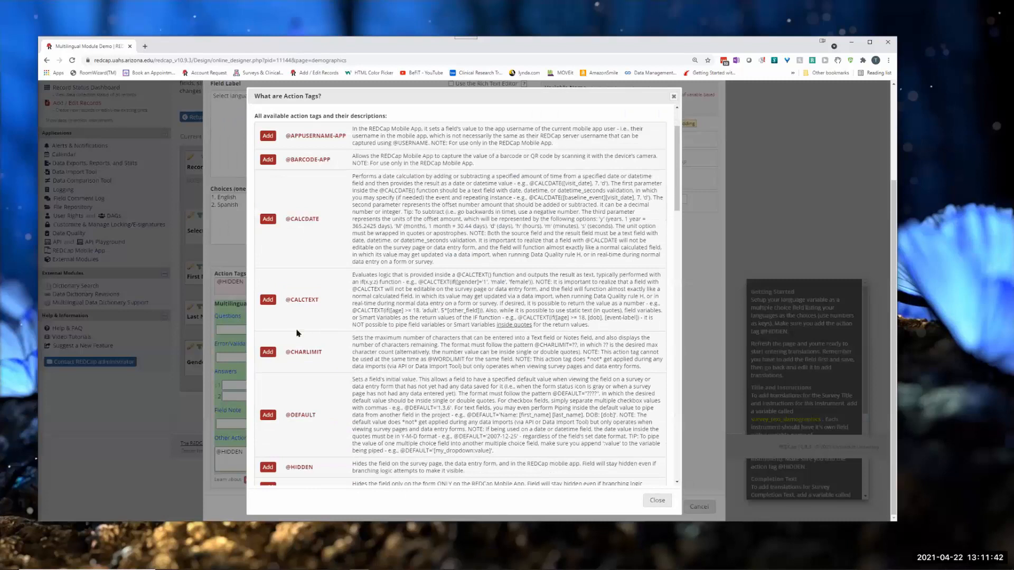
pyautogui.click(657, 501)
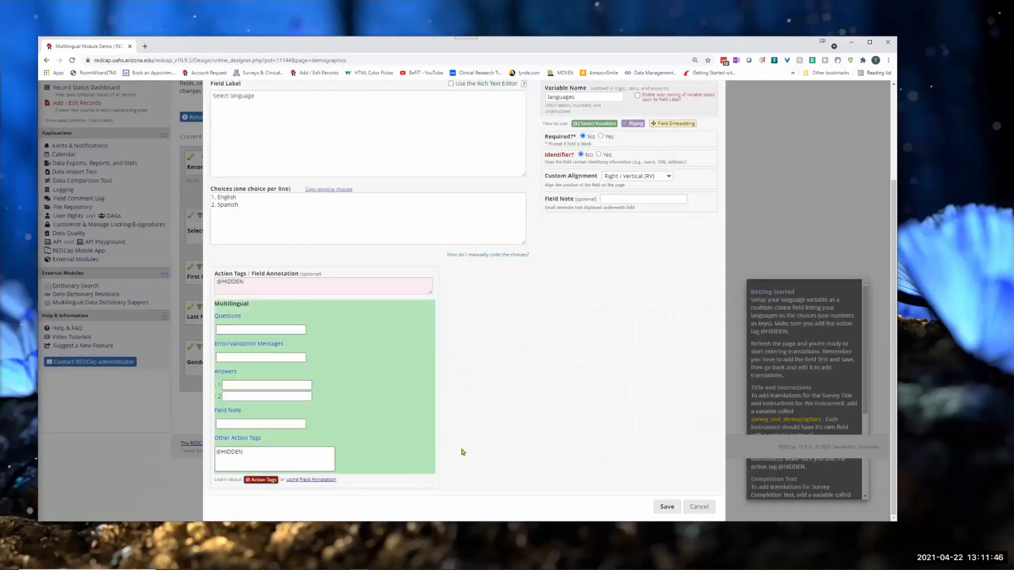
pyautogui.click(672, 506)
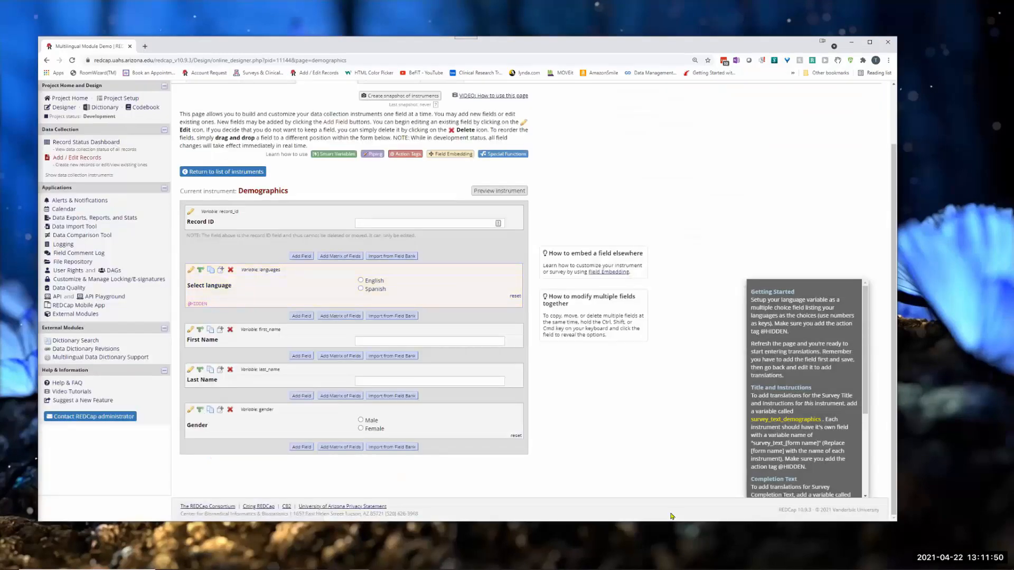
# Step: Reload the Demographics designer page to activate the translation options, and show and hide the module's built-in instructions
pyautogui.click(73, 60)
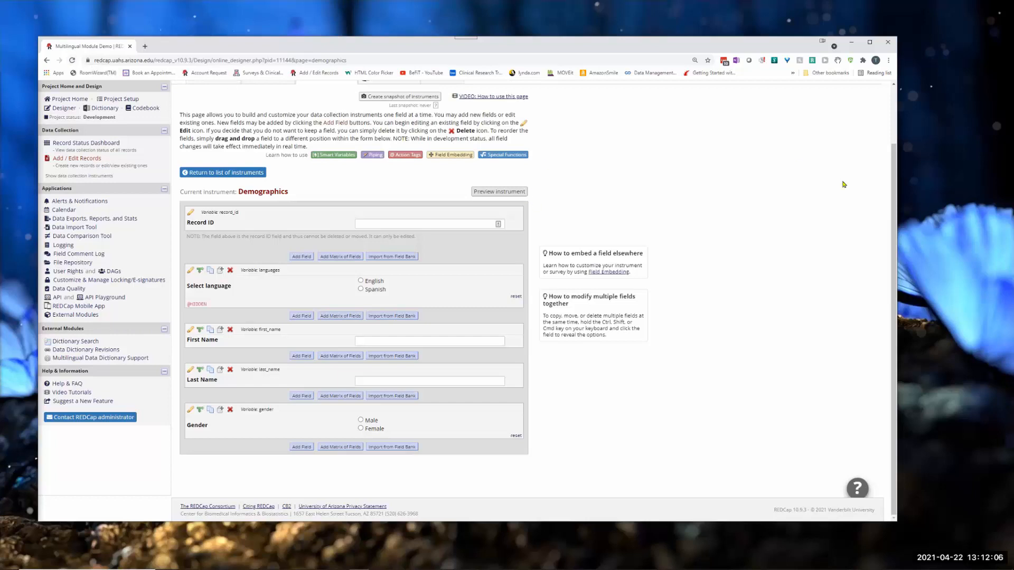
pyautogui.click(858, 489)
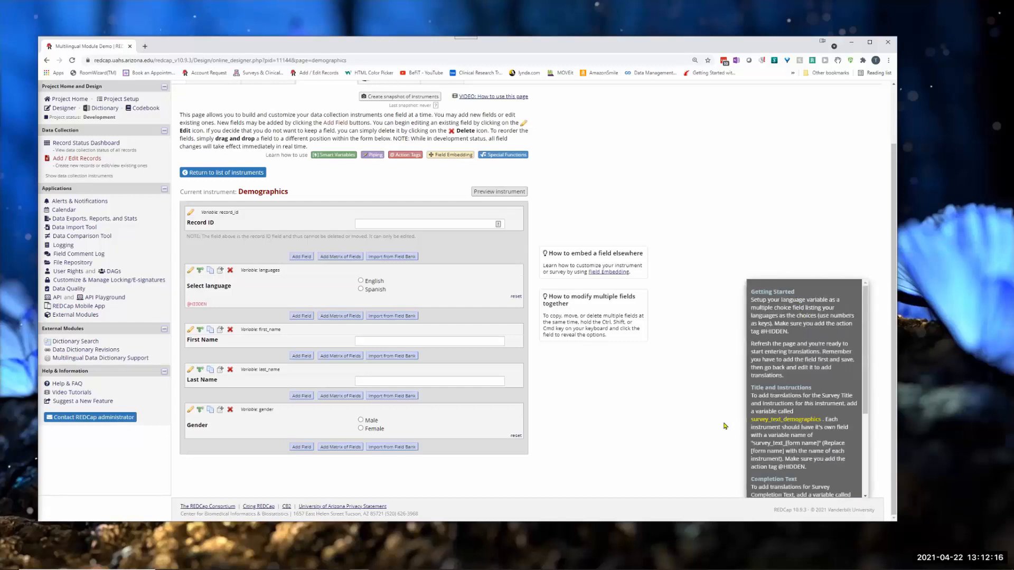
pyautogui.click(854, 291)
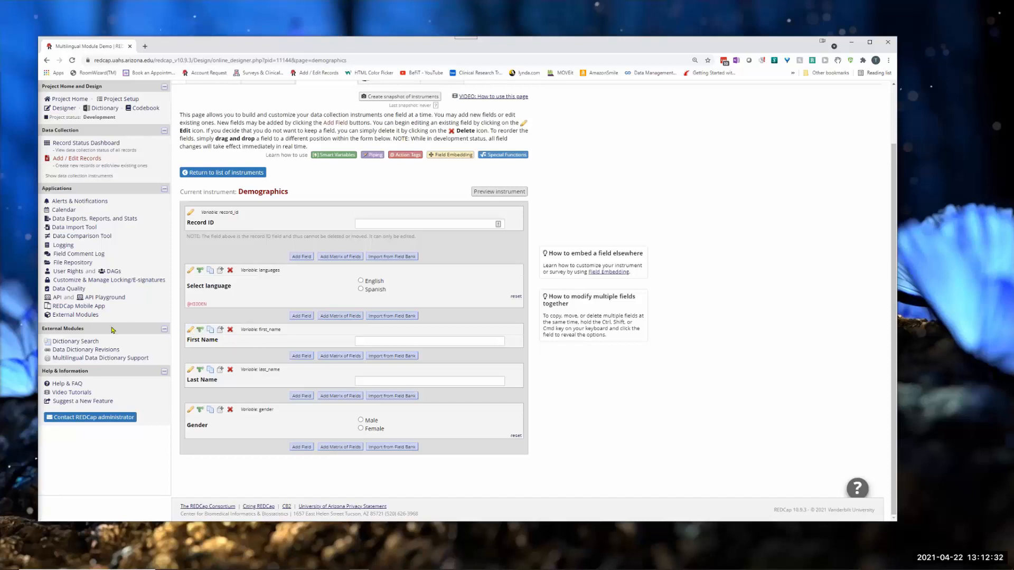
# Step: Edit the First Name field and enter "First Name" as its English question translation
pyautogui.click(191, 330)
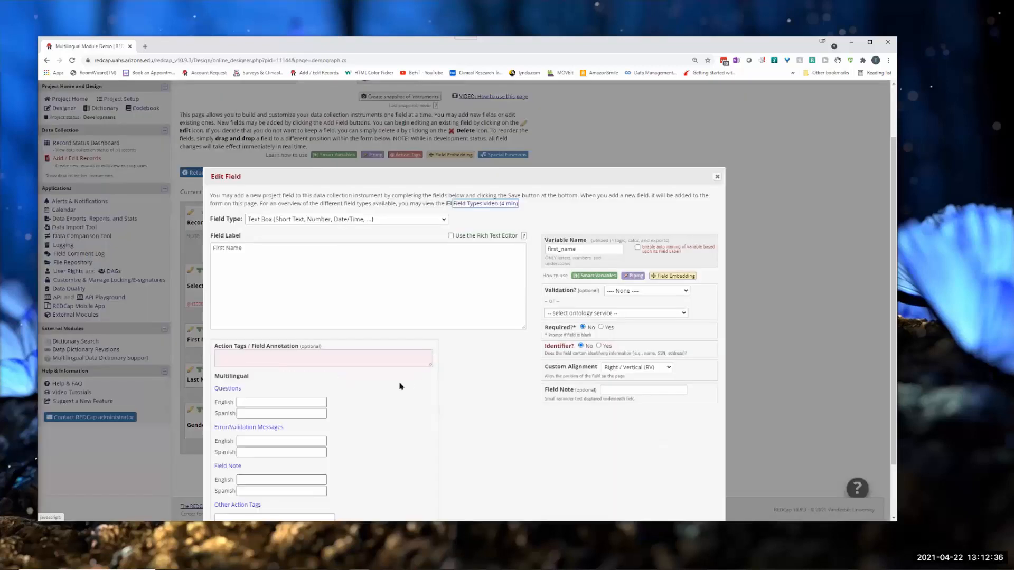
pyautogui.scroll(-1, 364, 397)
pyautogui.click(239, 338)
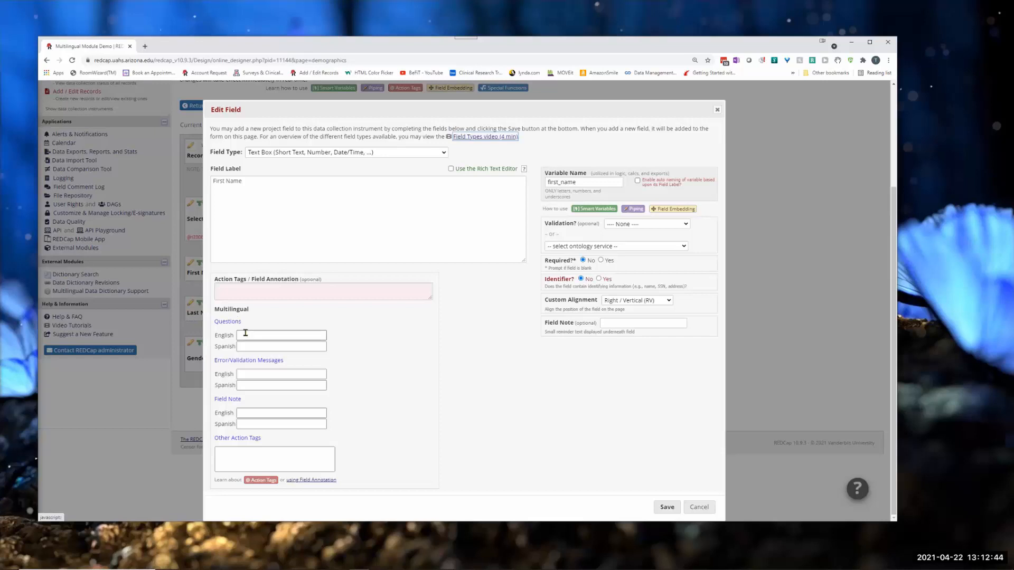
pyautogui.click(245, 337)
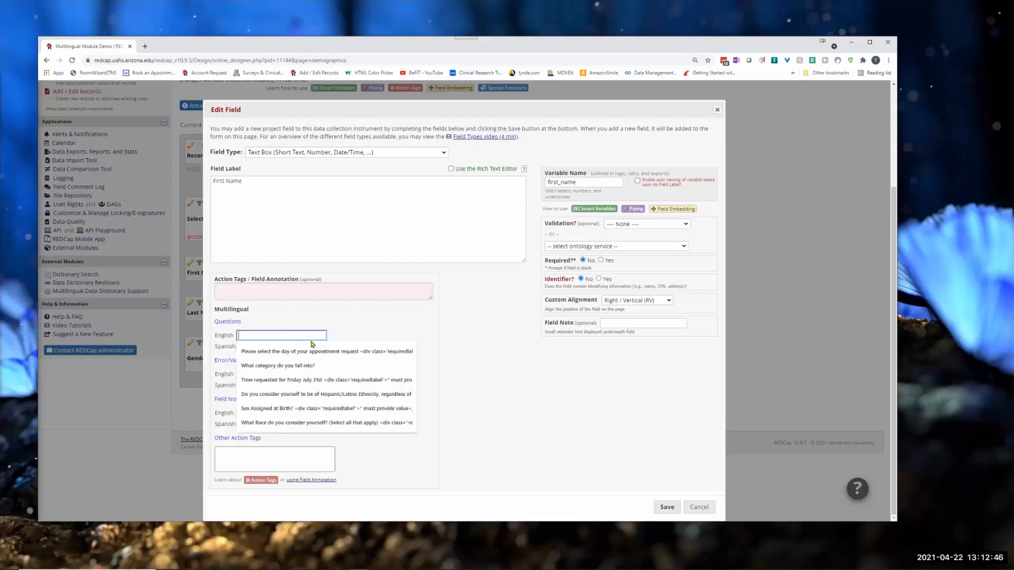
pyautogui.write('Fir')
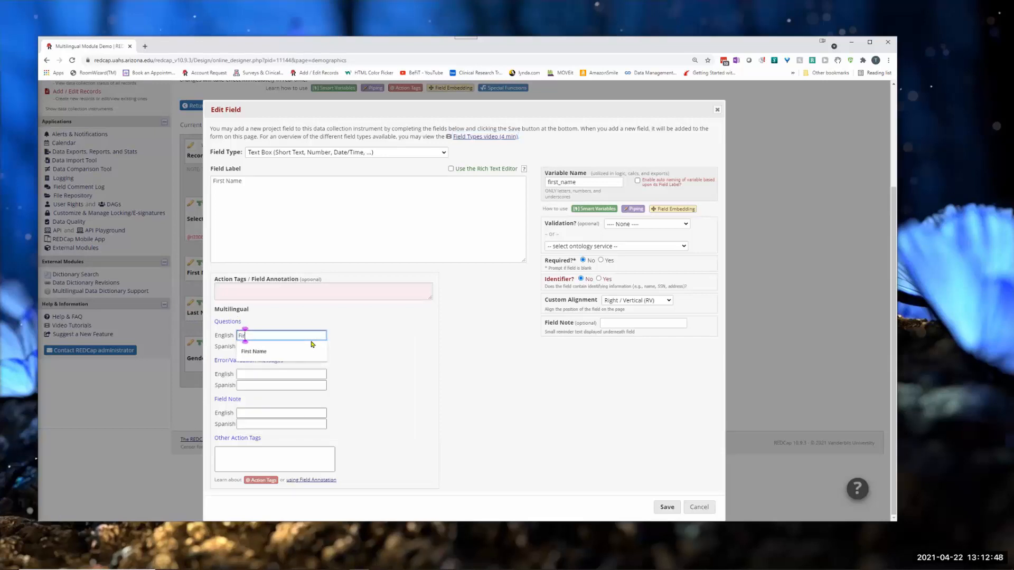
pyautogui.write('st Name')
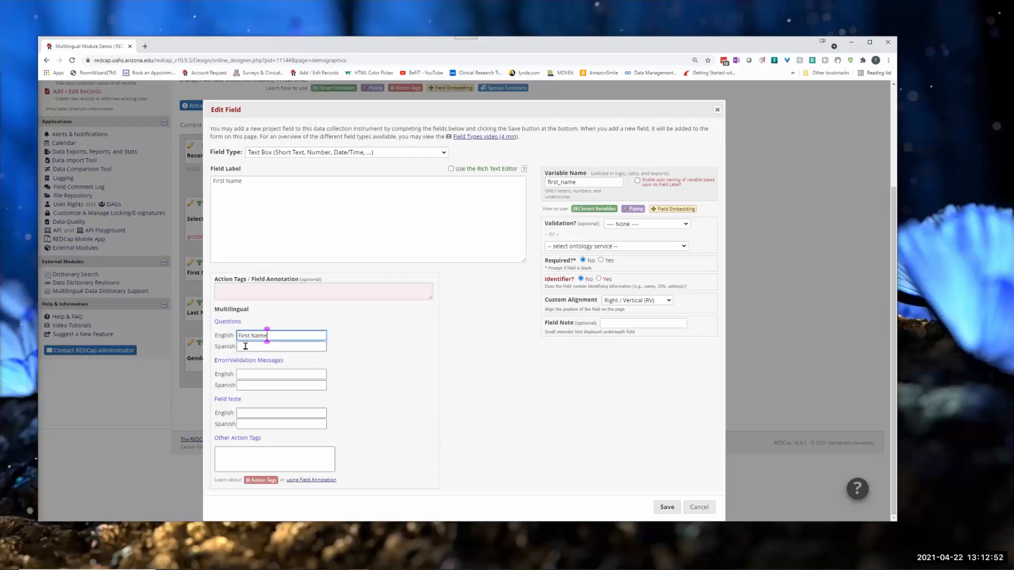
# Step: Enter "Nombre de pila" as the Spanish question translation and save the First Name field
pyautogui.click(248, 345)
pyautogui.write('No')
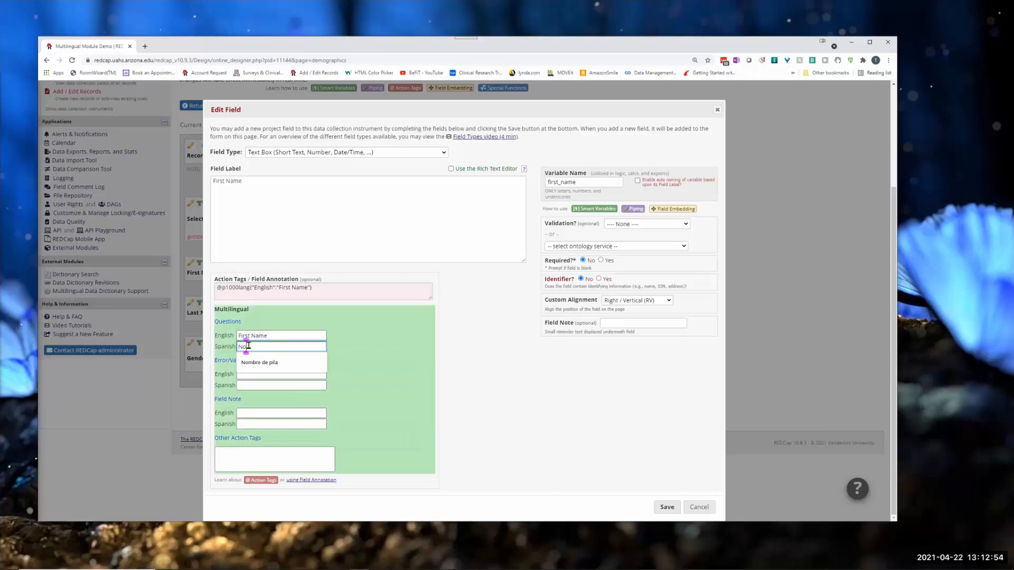
pyautogui.write('mbre de pila')
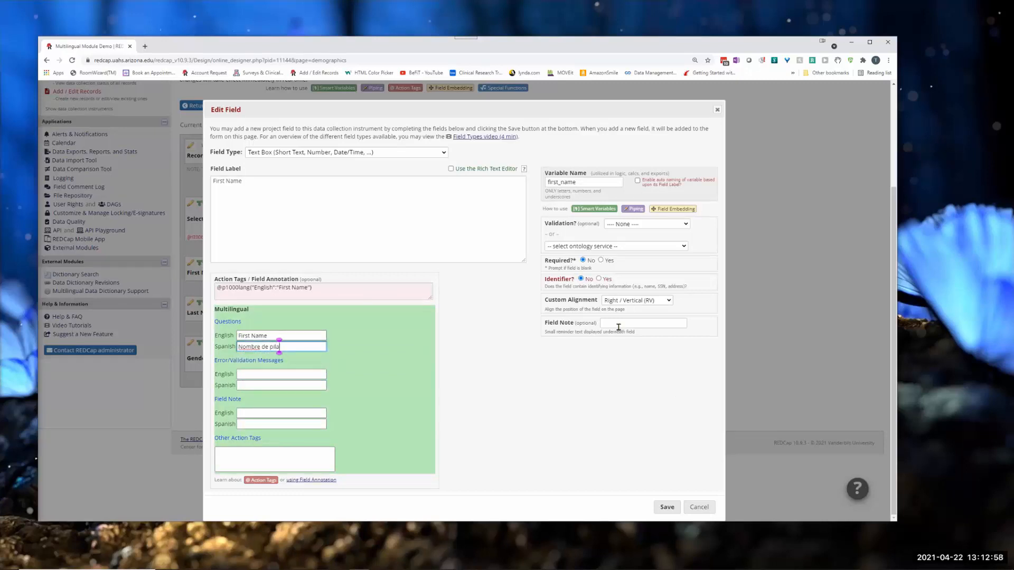
pyautogui.click(661, 508)
pyautogui.click(663, 509)
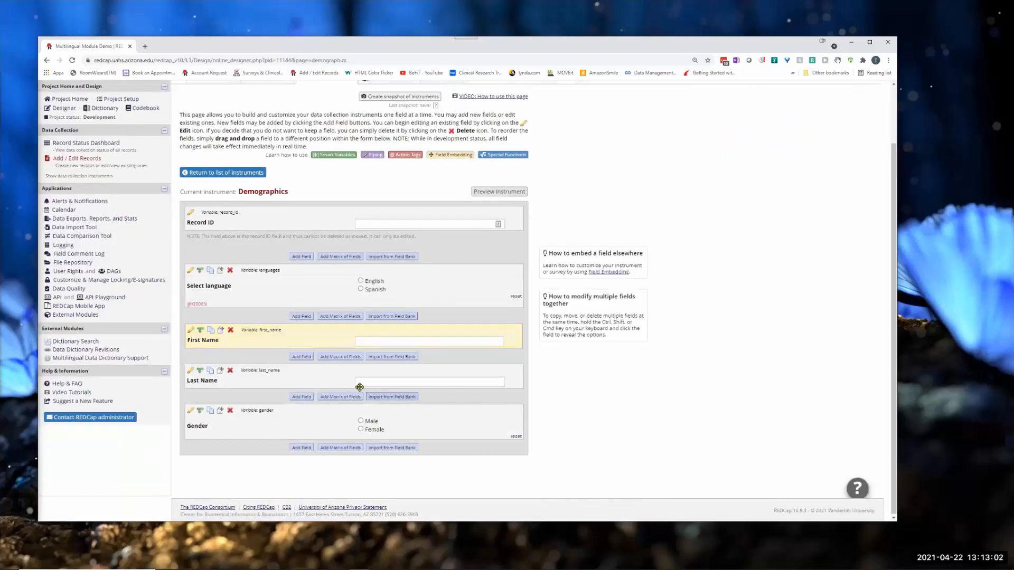
# Step: Edit the Last Name field with the question translations "Last Name" in English and "Apellido" in Spanish, and save it
pyautogui.click(191, 371)
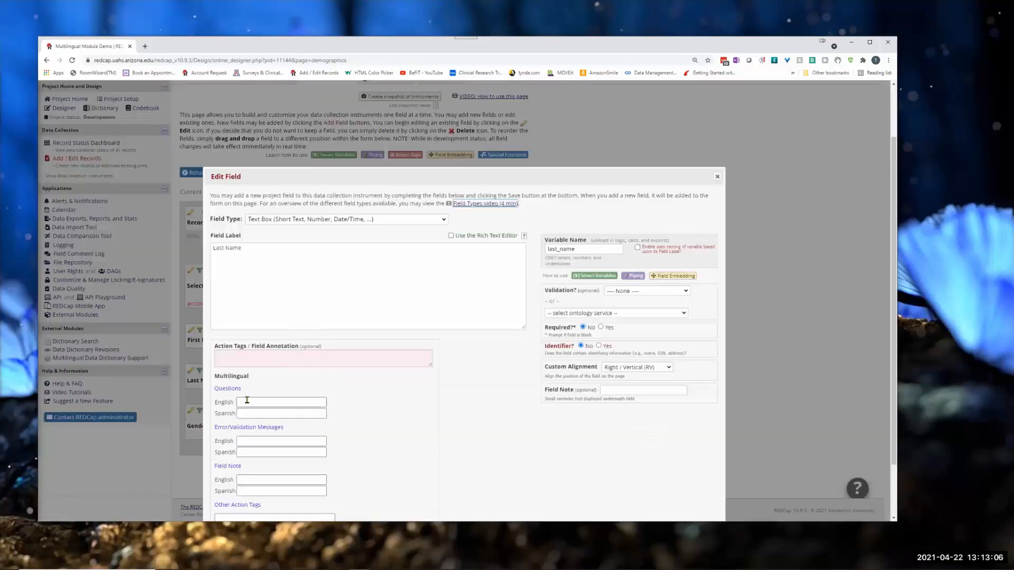
pyautogui.click(247, 403)
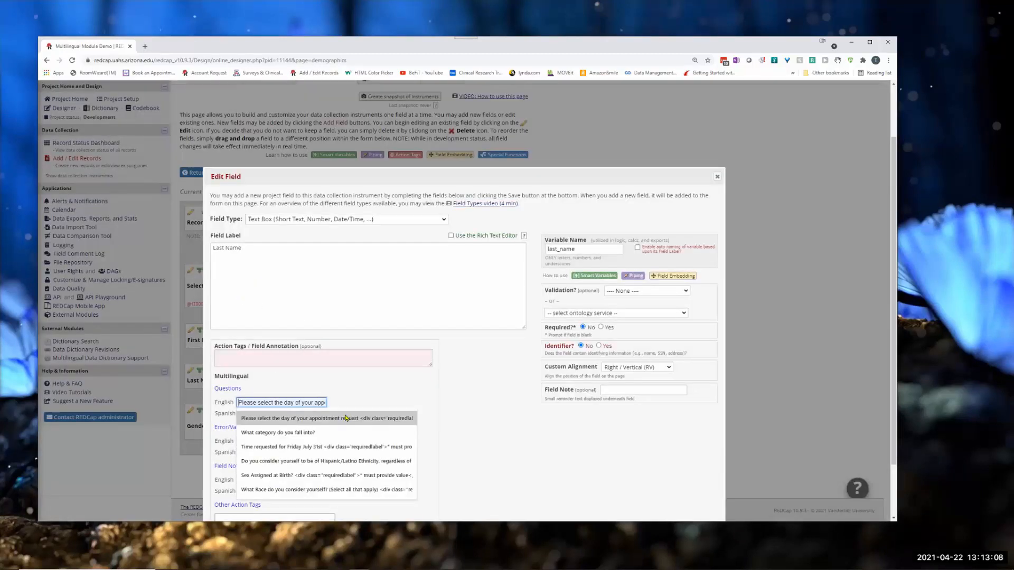
pyautogui.write('Last Name')
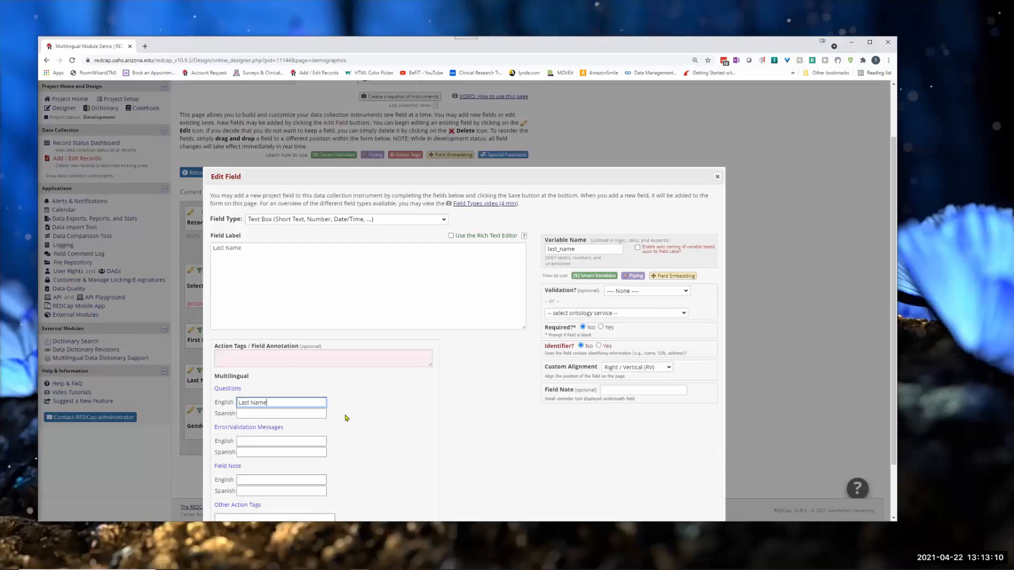
pyautogui.click(245, 412)
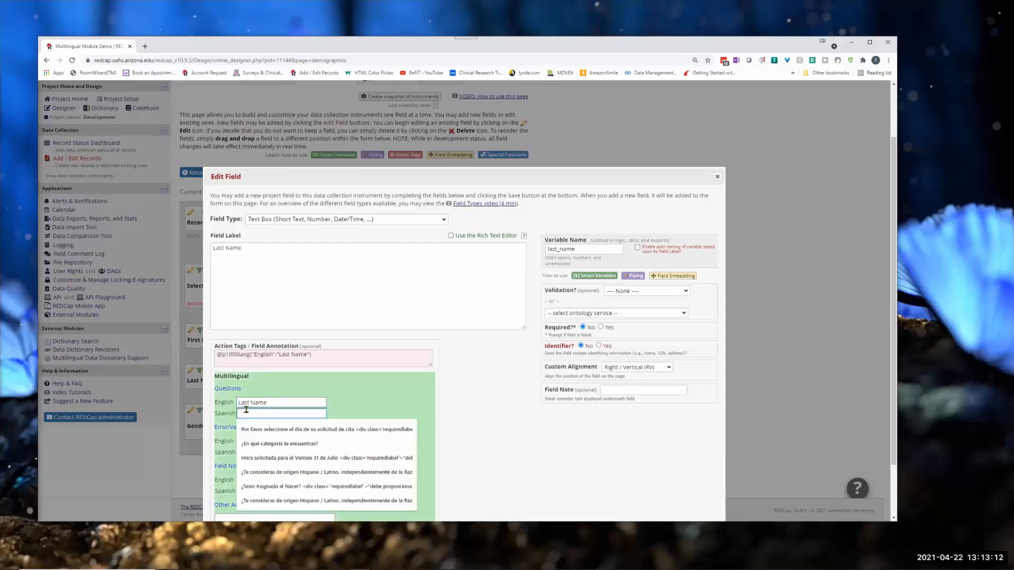
pyautogui.write('Apellido')
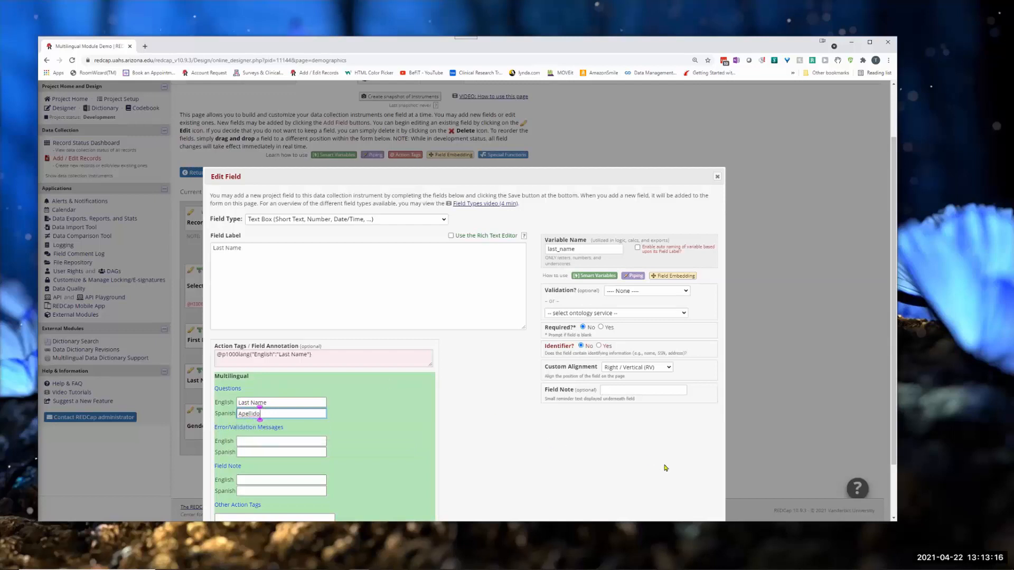
pyautogui.scroll(-1, 665, 470)
pyautogui.click(669, 507)
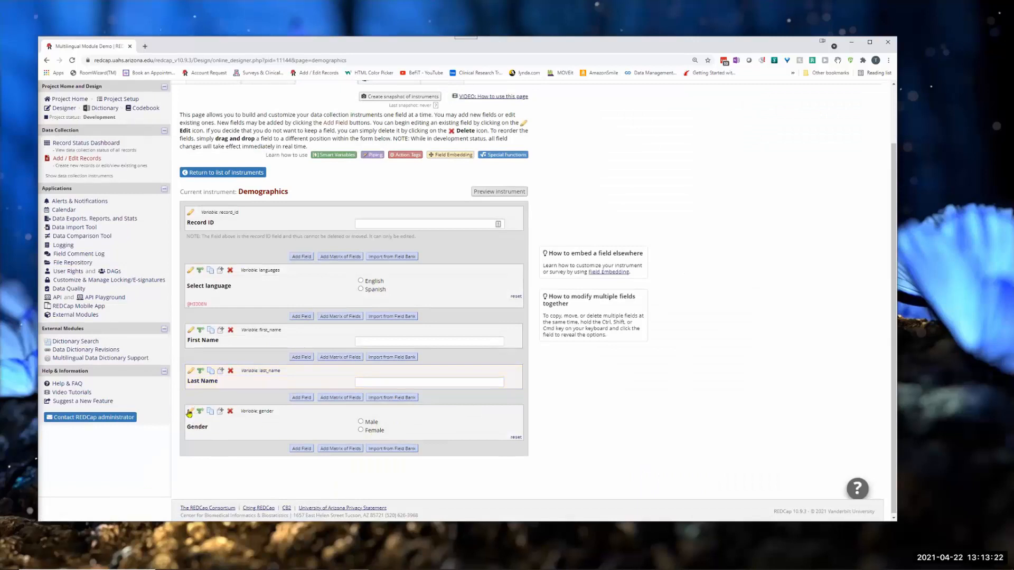
# Step: Edit the Gender field and enter its question translations, "Gender" in English and "género" in Spanish
pyautogui.click(190, 413)
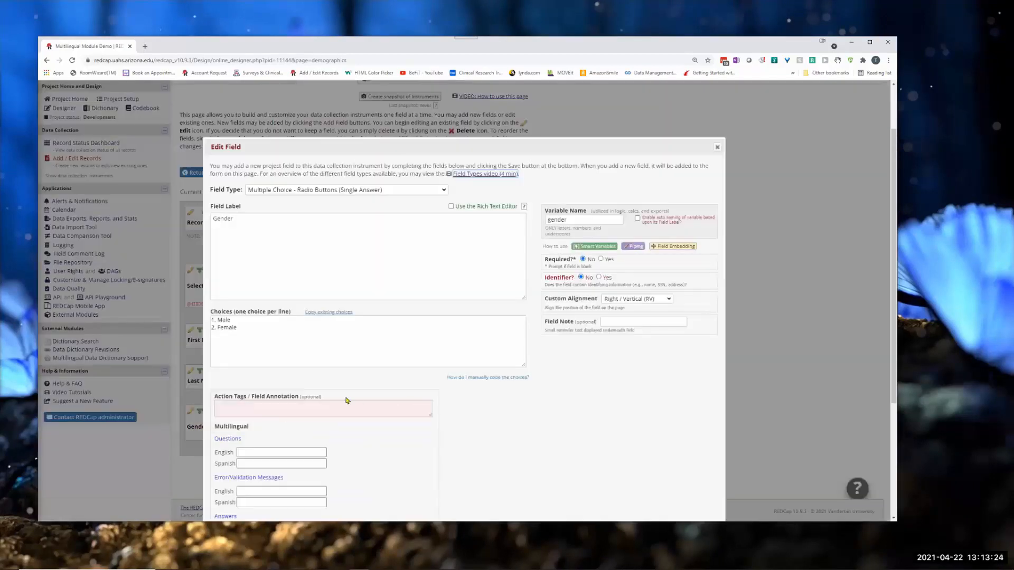
pyautogui.scroll(-3, 303, 439)
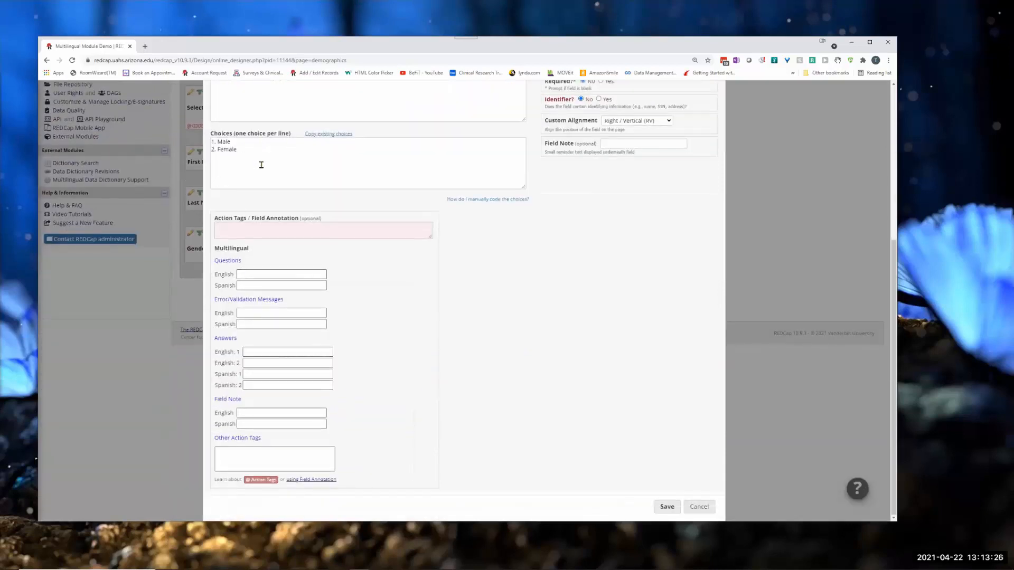
pyautogui.scroll(3, 264, 183)
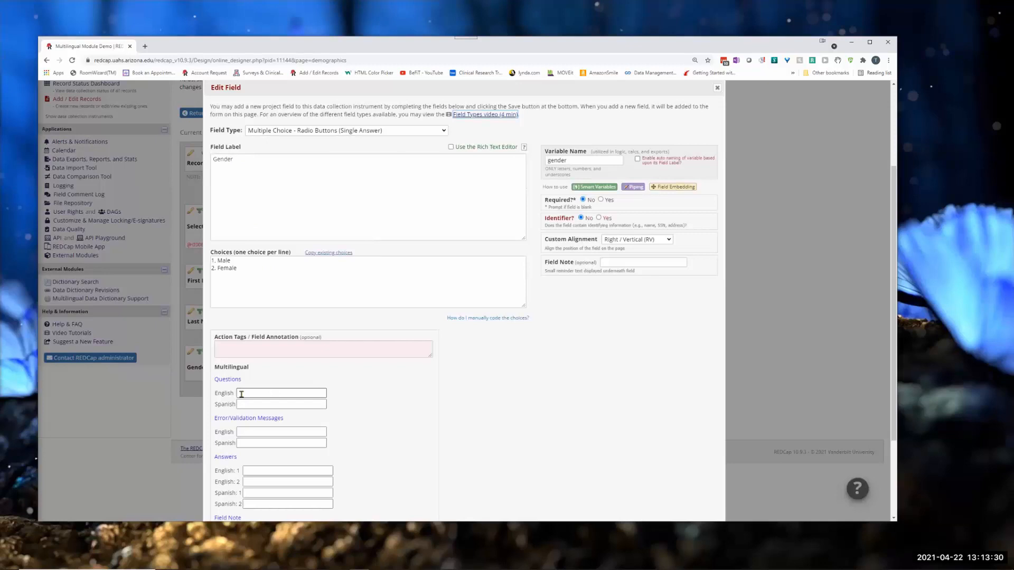
pyautogui.click(286, 393)
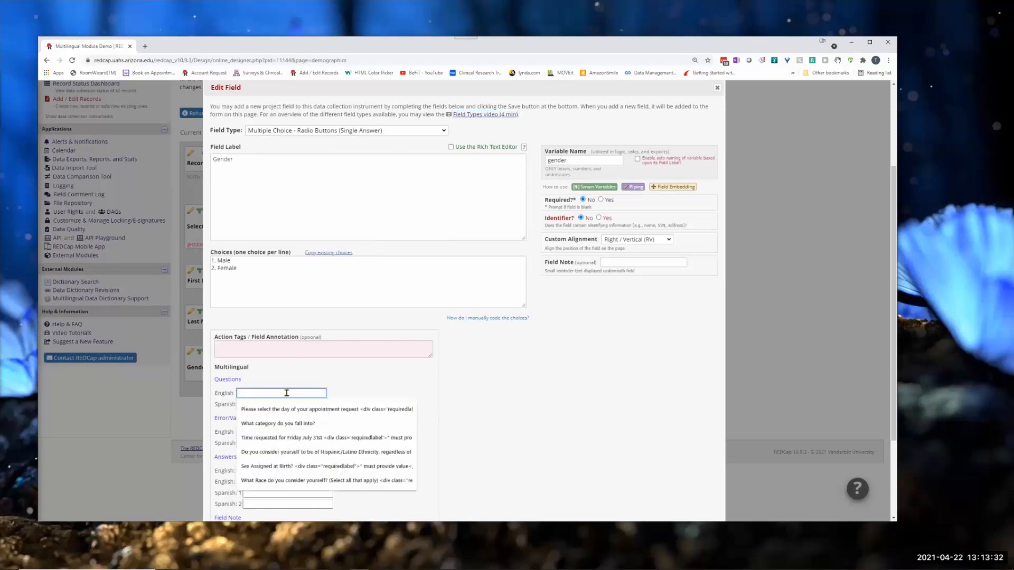
pyautogui.write('Gender')
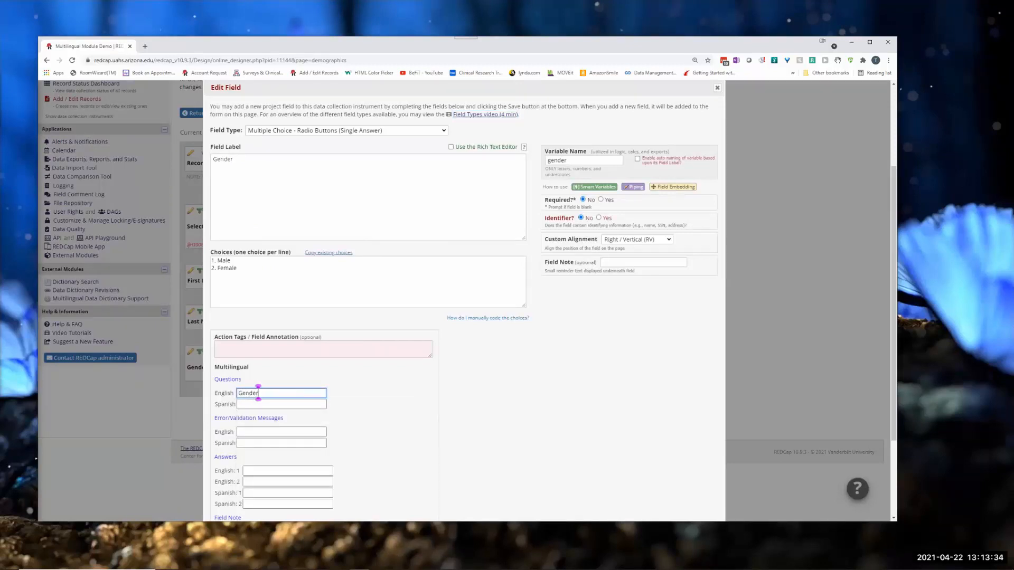
pyautogui.hotkey('alt', 'Tab')
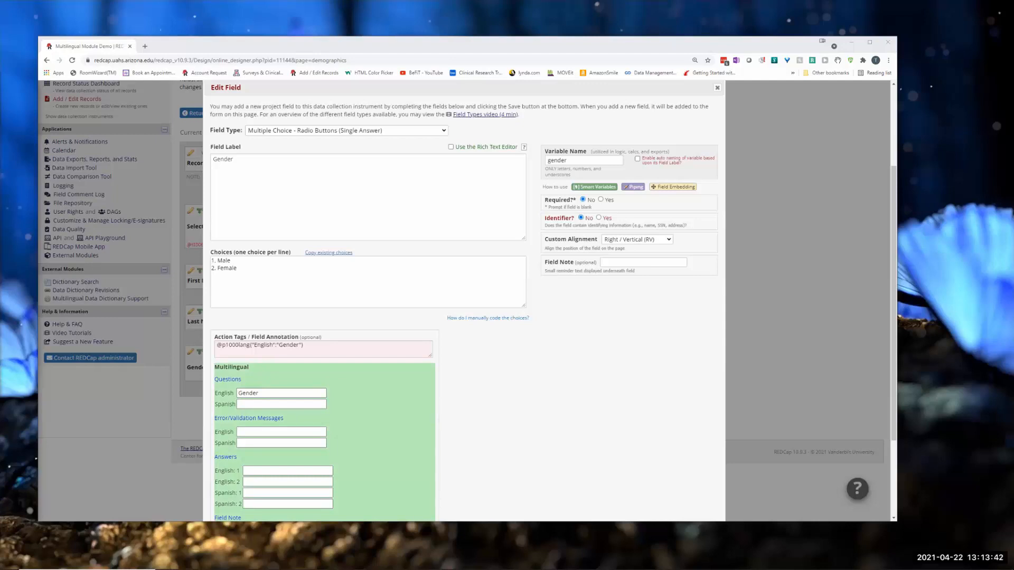
pyautogui.click(246, 403)
pyautogui.write('género')
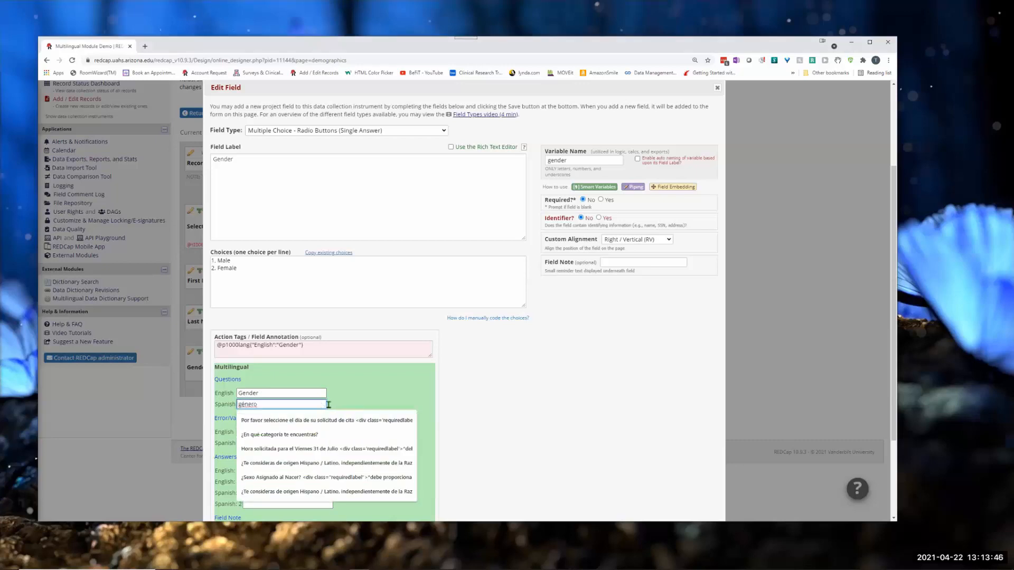
pyautogui.click(541, 396)
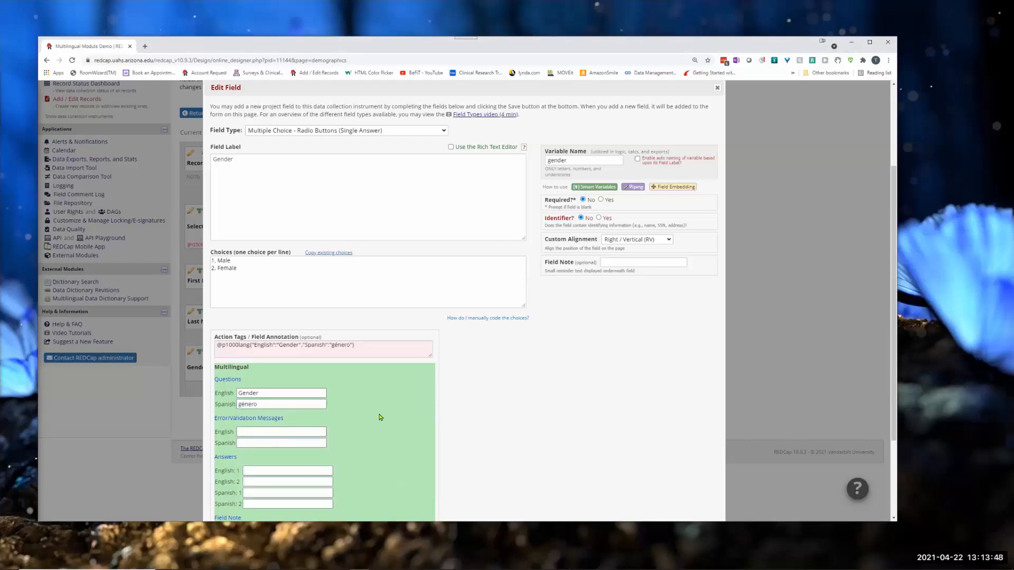
# Step: Enter the English answer translations for the Gender field, "Male" for choice 1 and "Female" for choice 2
pyautogui.scroll(-2, 379, 418)
pyautogui.click(245, 353)
pyautogui.click(250, 352)
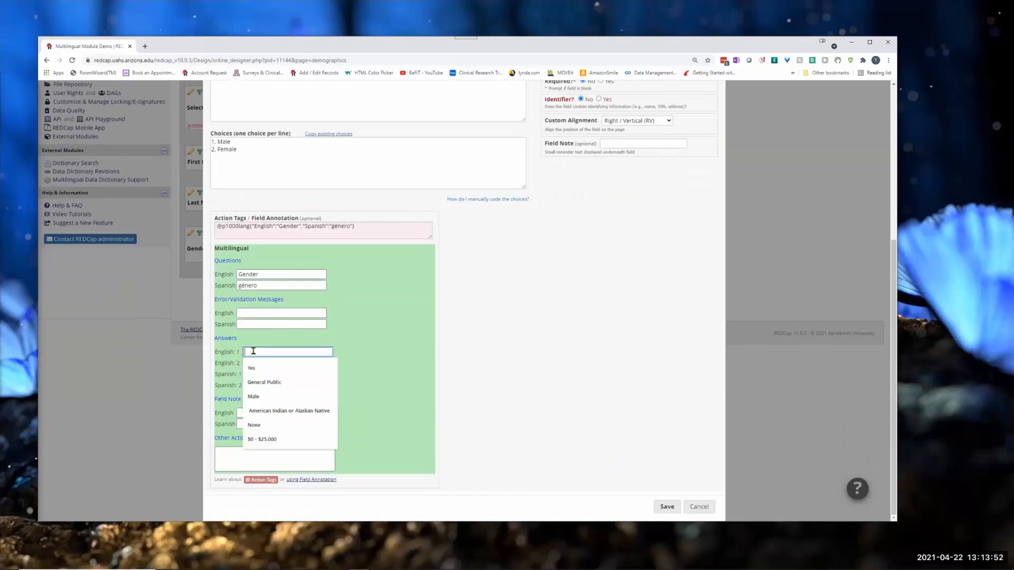
pyautogui.write('Male')
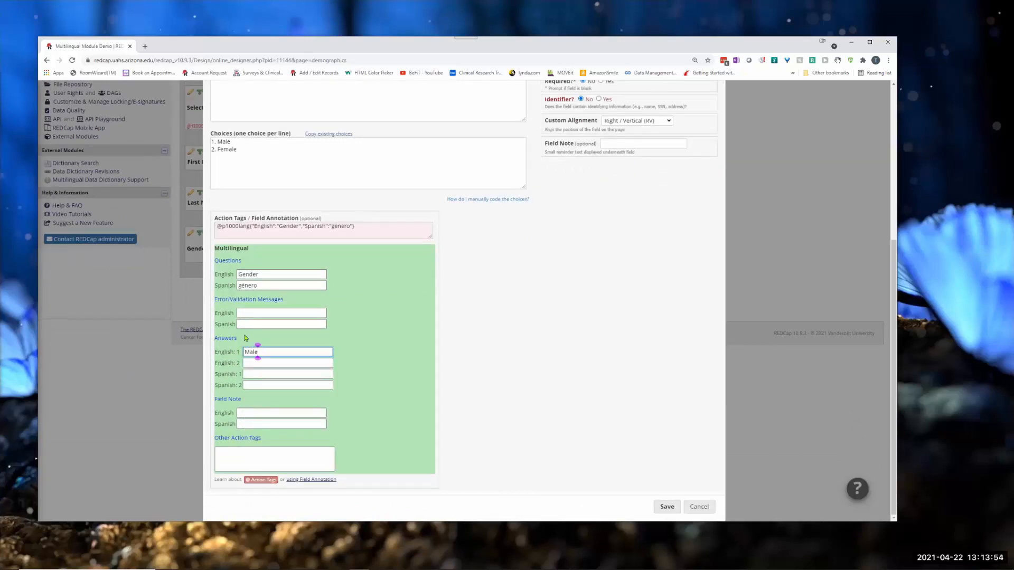
pyautogui.click(249, 363)
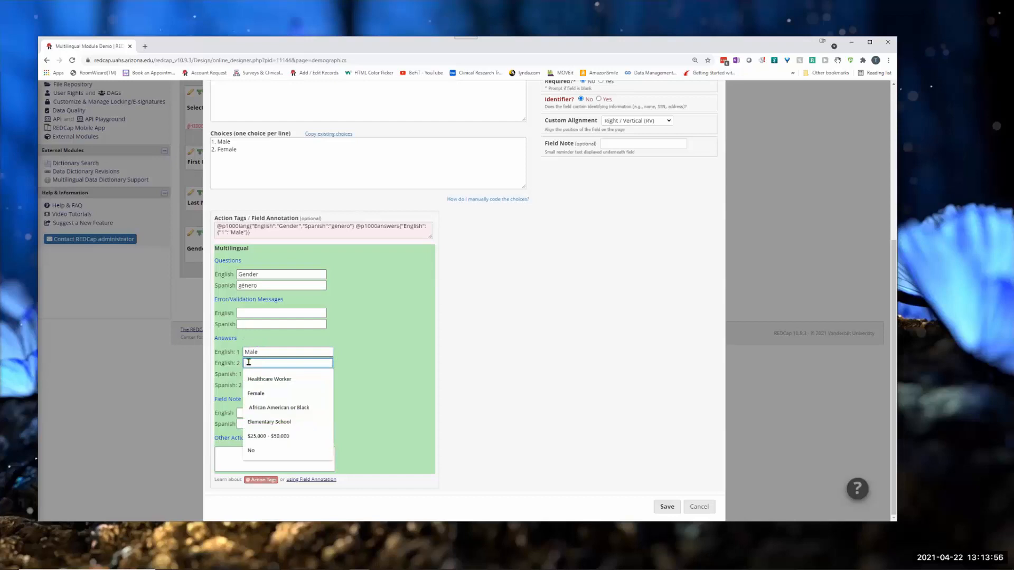
pyautogui.write('Female')
# Step: Enter "masculino" as the Spanish translation of the Gender field's answer choice 1
pyautogui.click(255, 374)
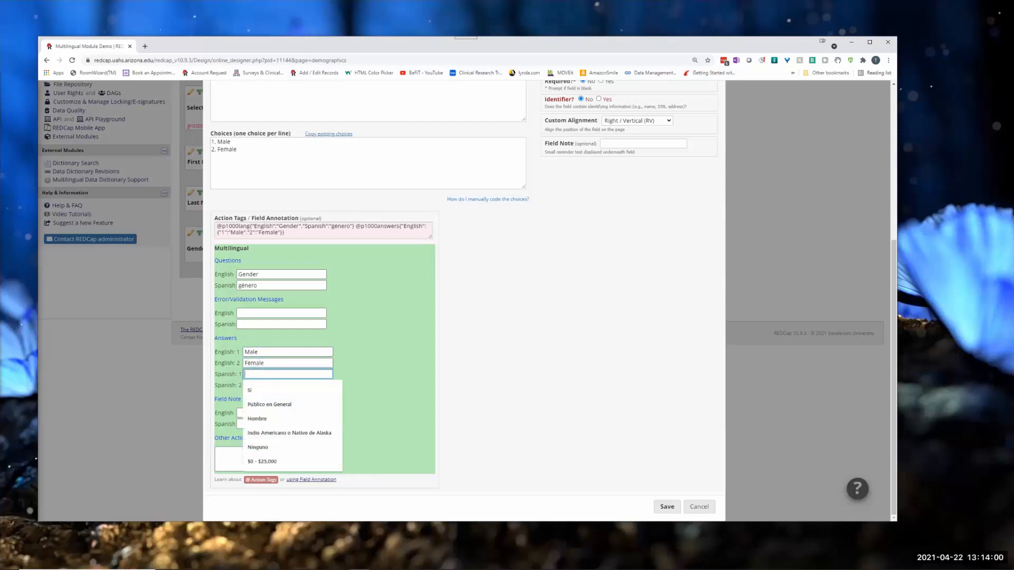
pyautogui.hotkey('alt', 'Tab')
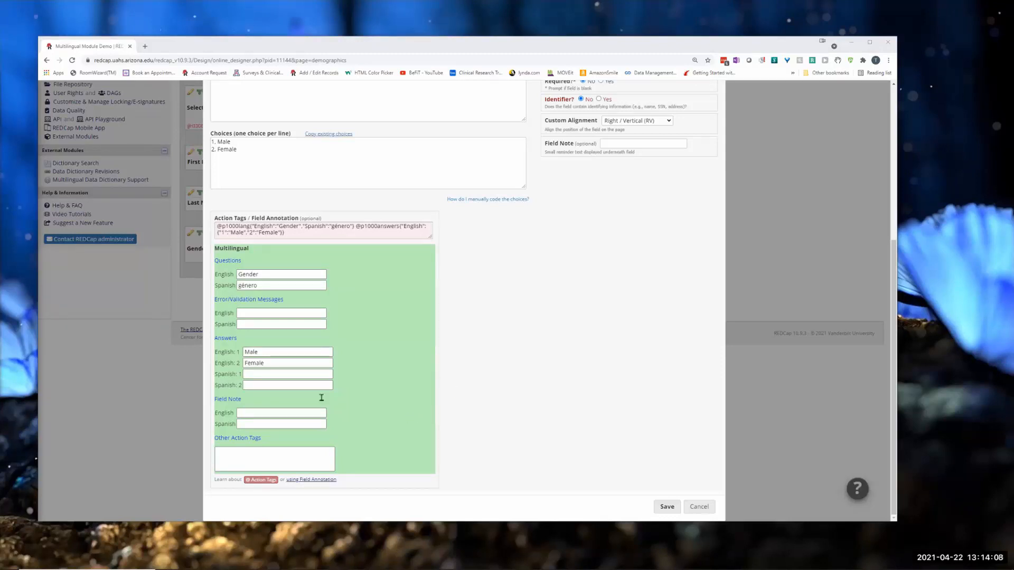
pyautogui.click(266, 375)
pyautogui.write('masculina')
pyautogui.press('BackSpace')
pyautogui.write('o')
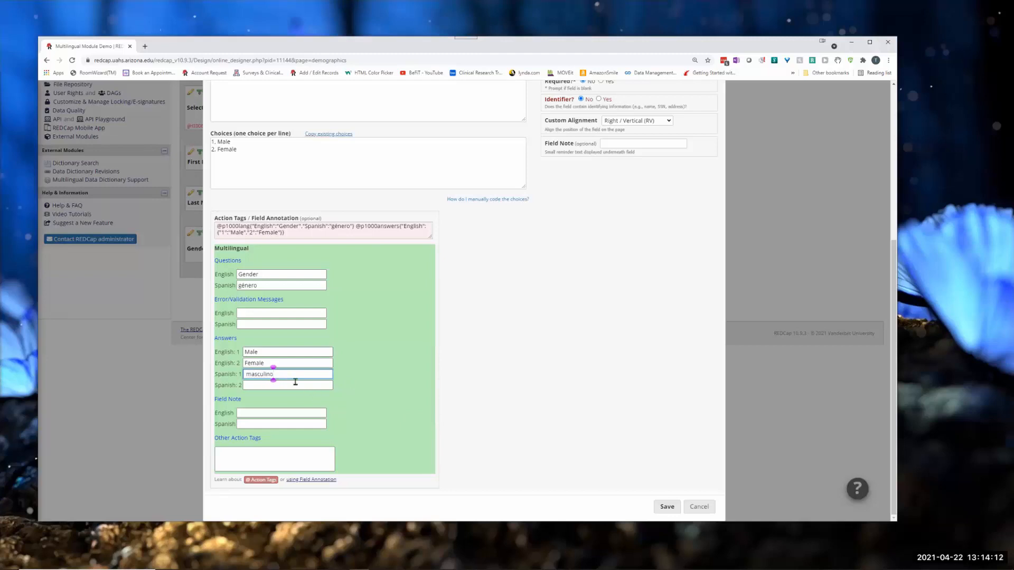
# Step: Enter "mujer" as the Spanish translation of answer choice 2 and save the Gender field
pyautogui.click(256, 386)
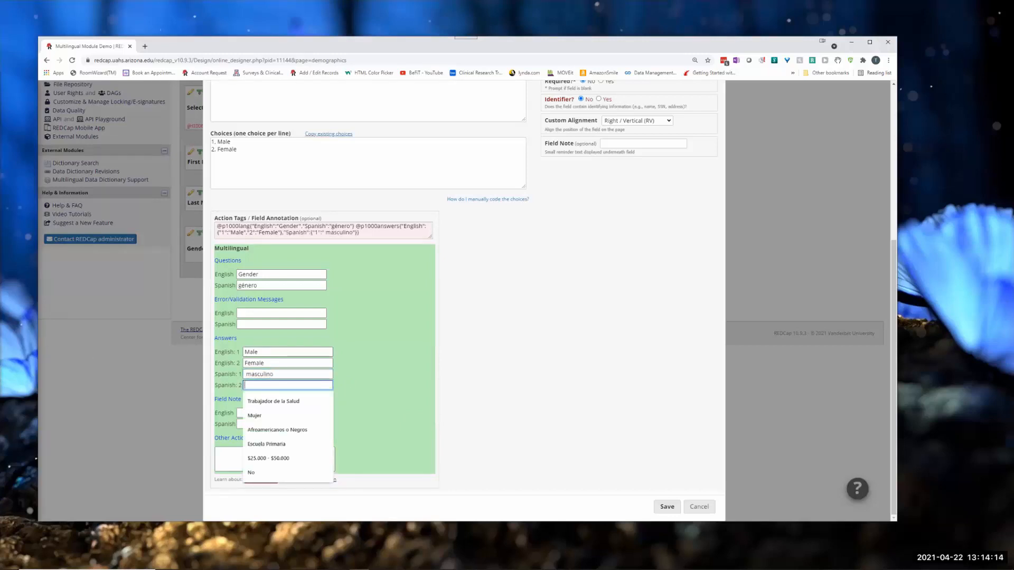
pyautogui.hotkey('alt', 'Tab')
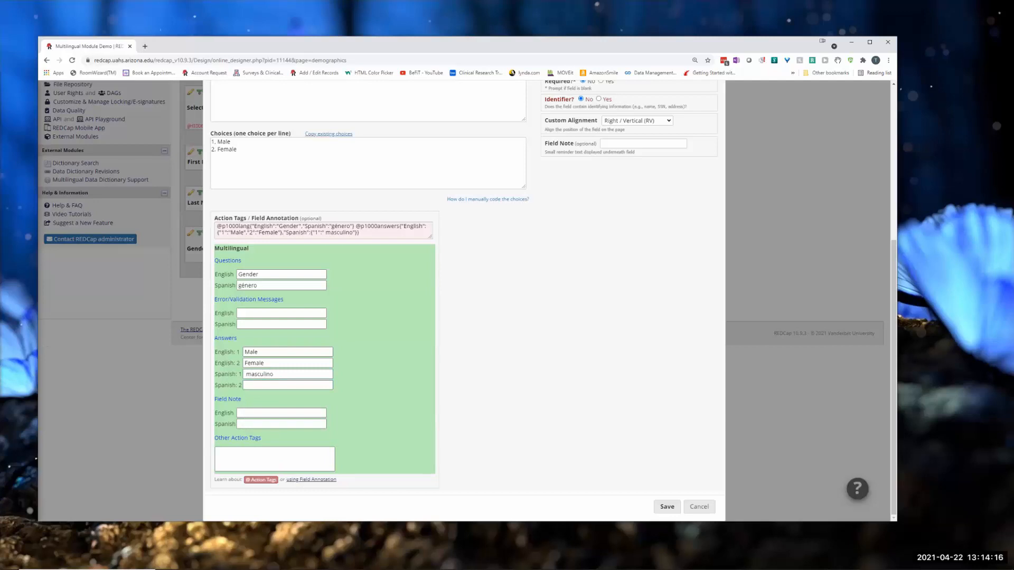
pyautogui.hotkey('alt', 'Tab')
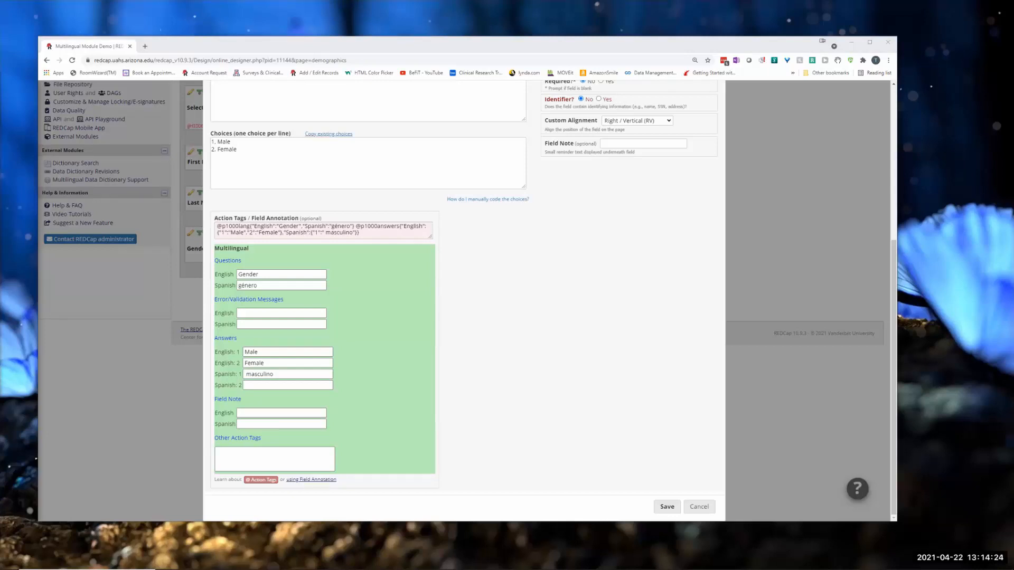
pyautogui.click(301, 387)
pyautogui.write('mujer')
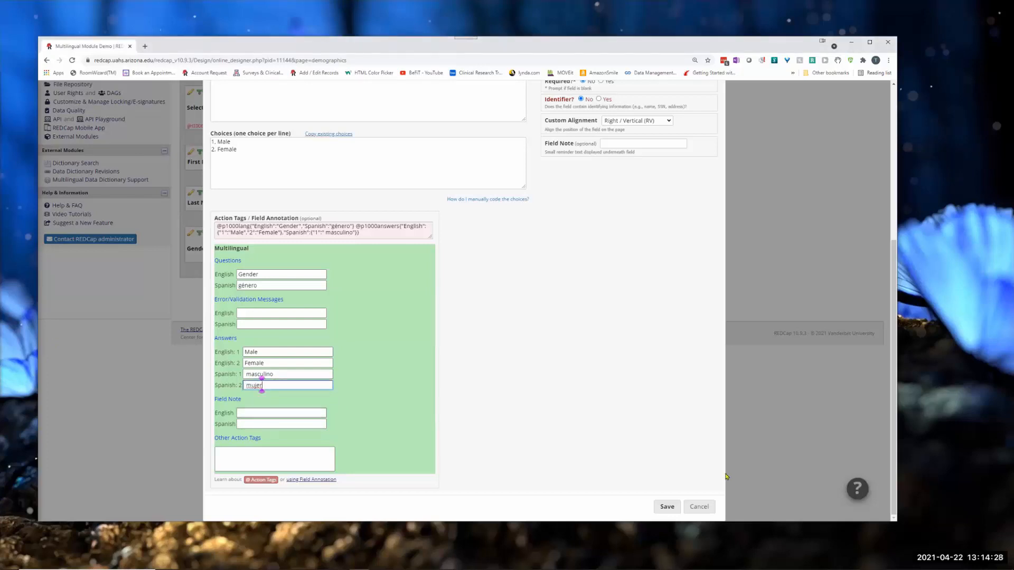
pyautogui.click(664, 506)
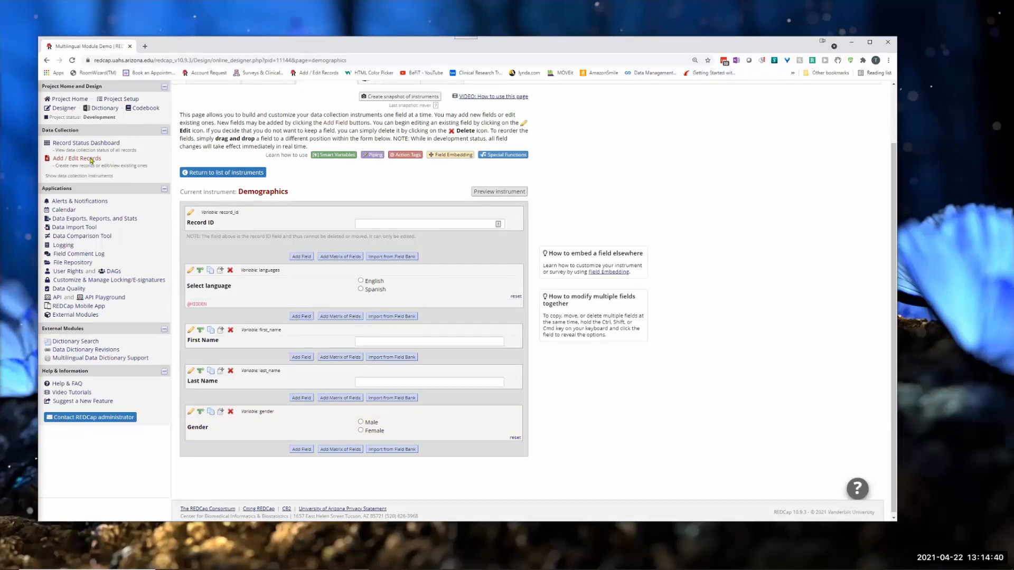
# Step: Enable surveys for the project and set up the Demographics instrument as an active survey, keeping its default survey settings
pyautogui.scroll(1, 132, 144)
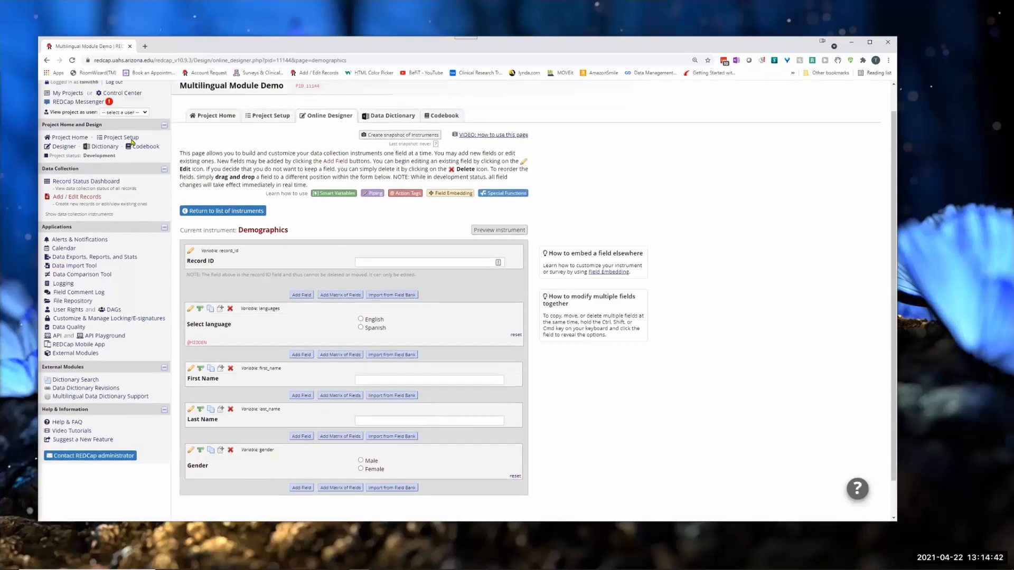
pyautogui.click(280, 122)
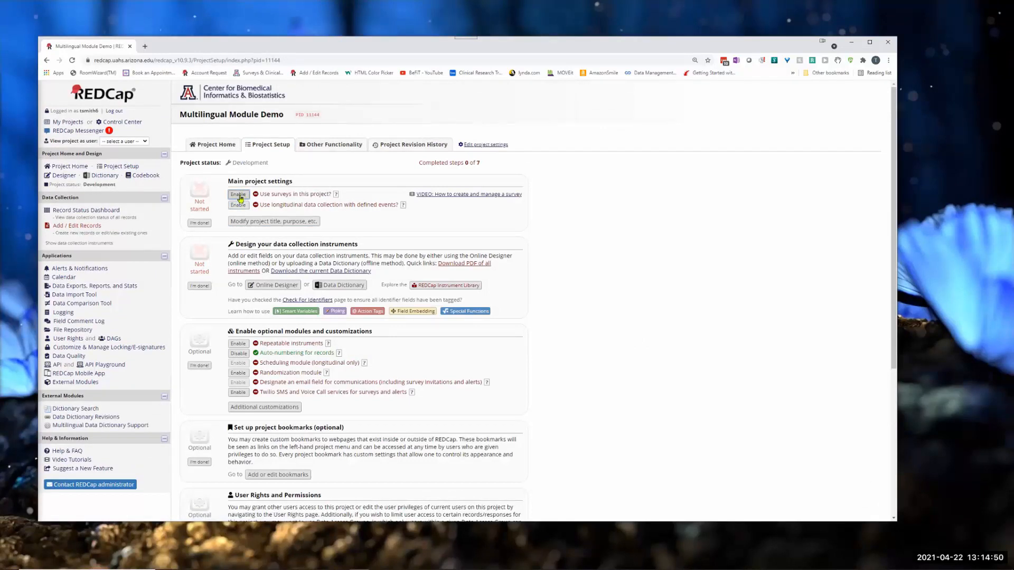
pyautogui.click(238, 194)
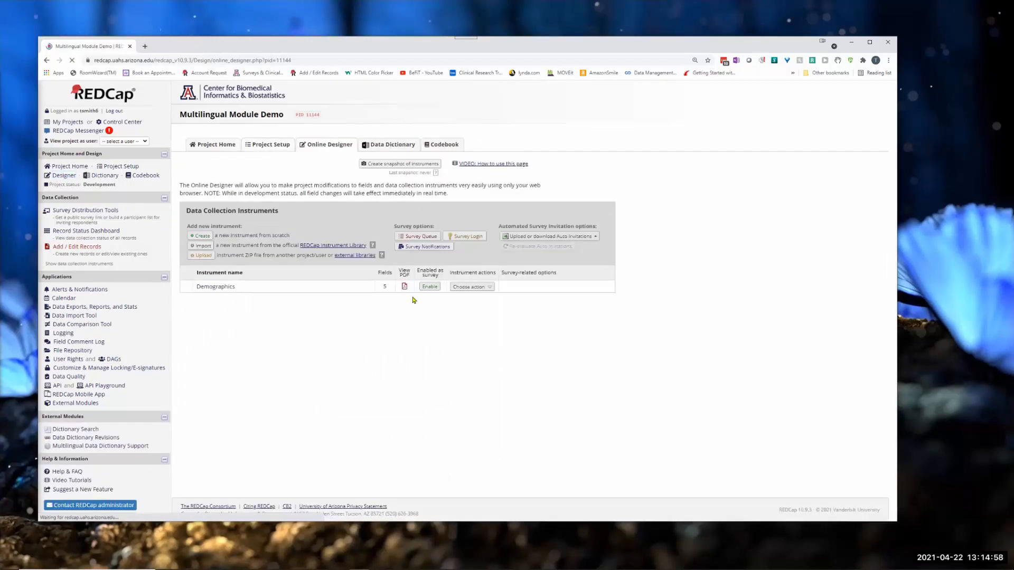
pyautogui.click(426, 287)
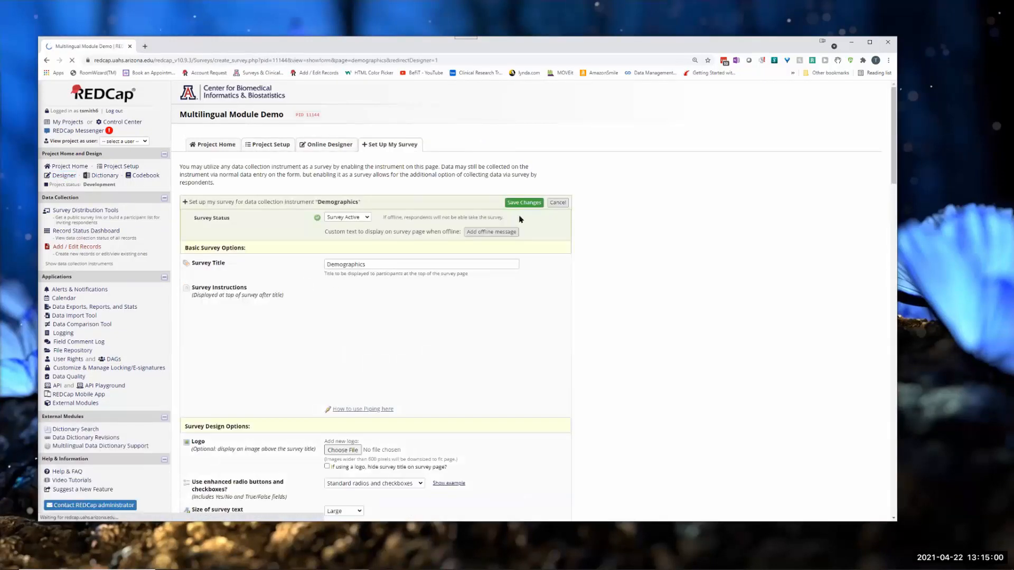
pyautogui.click(524, 203)
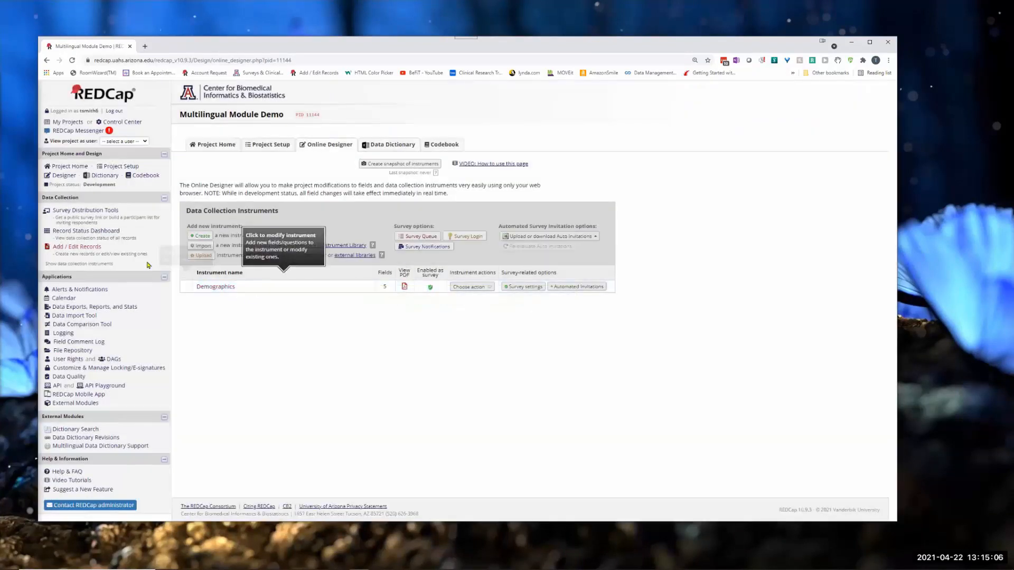
# Step: Start a new Demographics record and switch the data entry form between Spanish and English to check the translations
pyautogui.click(76, 246)
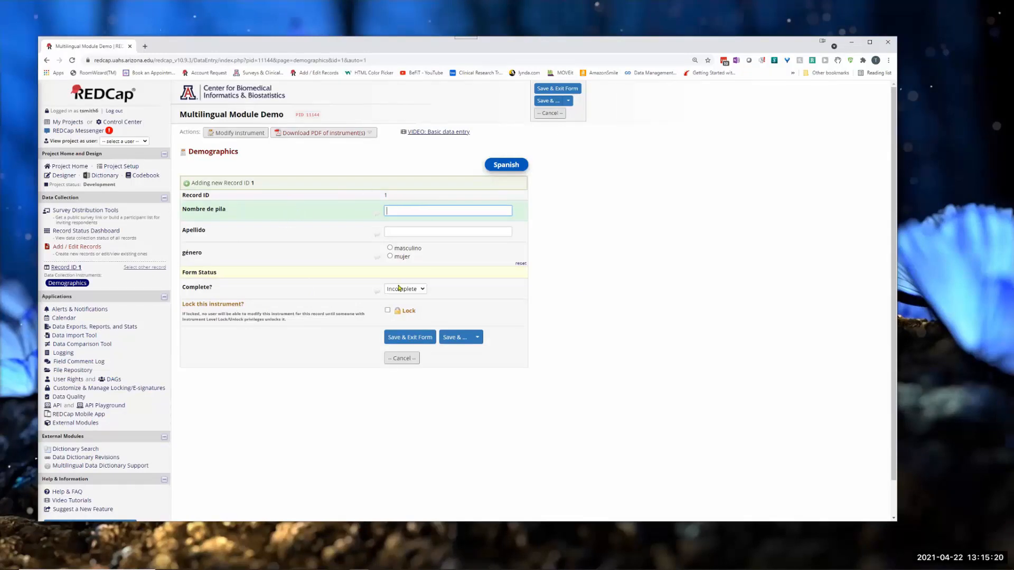
pyautogui.click(502, 166)
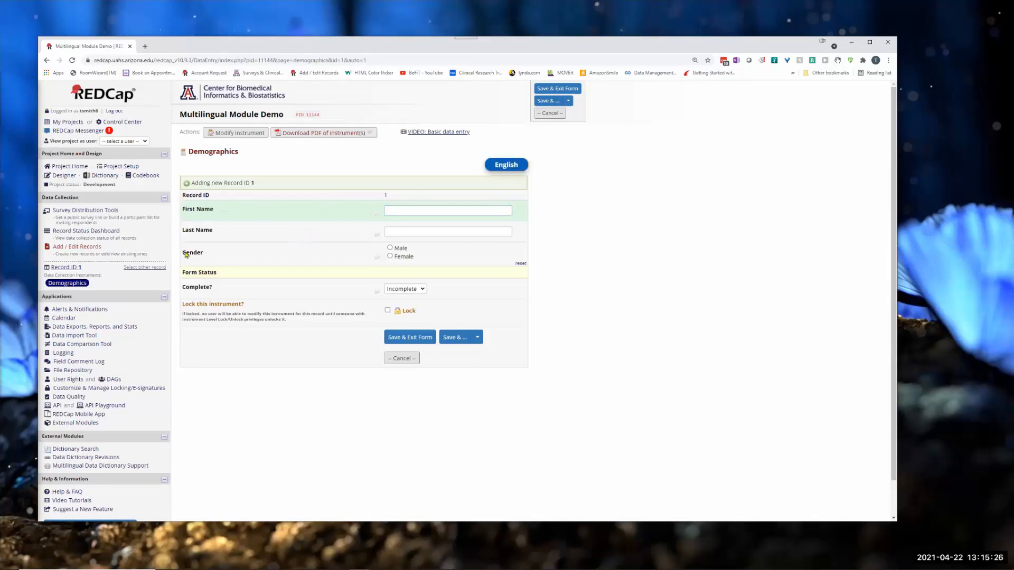
pyautogui.click(507, 164)
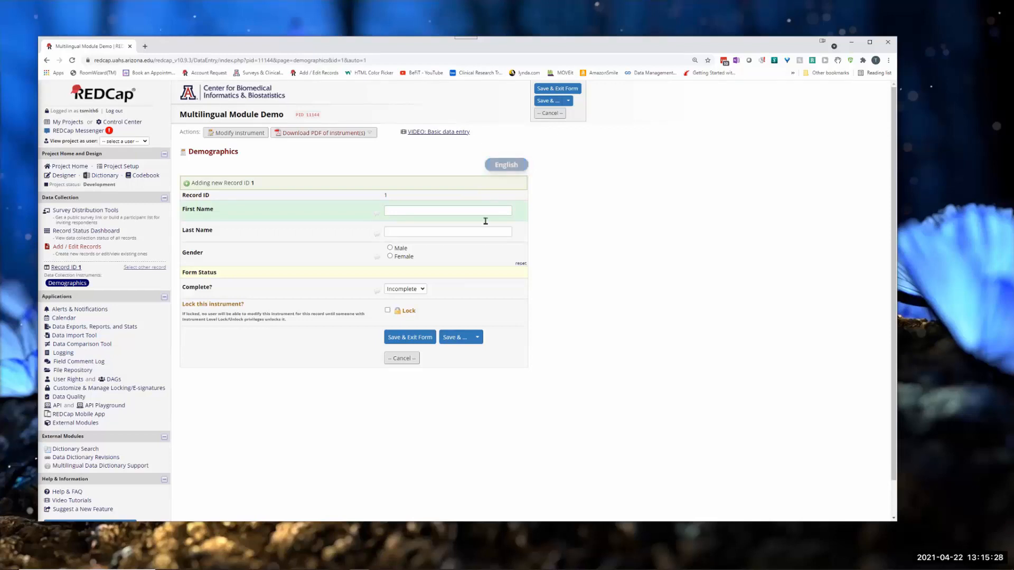
pyautogui.click(508, 167)
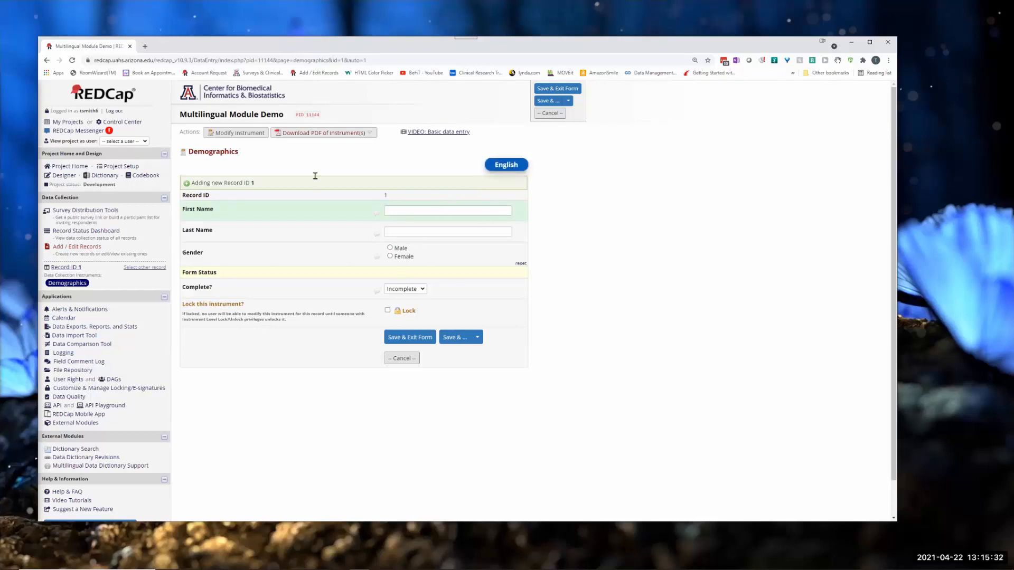
# Step: Open the public Demographics survey in English, switch it to Spanish to check the translations, and close the survey
pyautogui.click(76, 211)
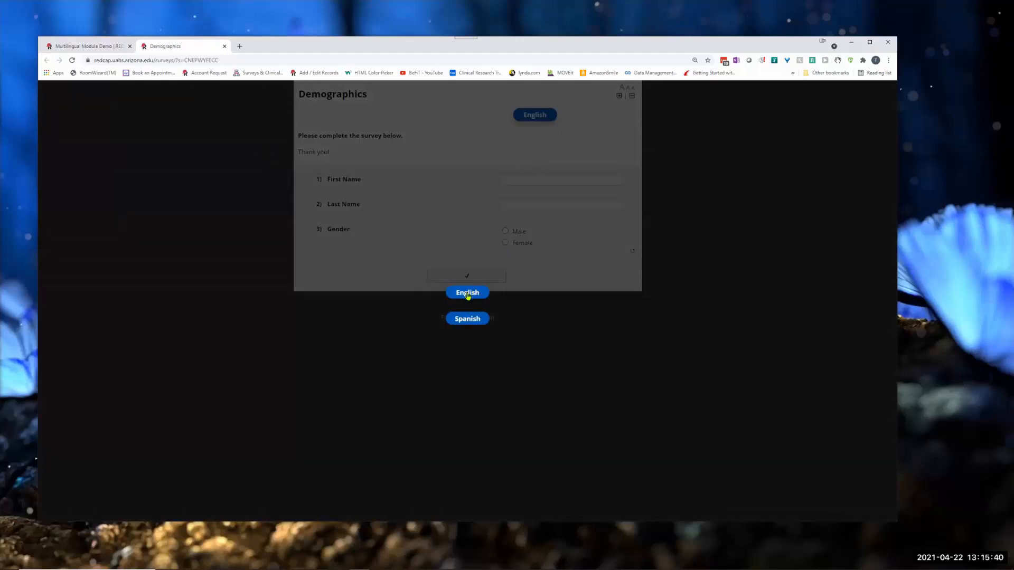
pyautogui.click(465, 294)
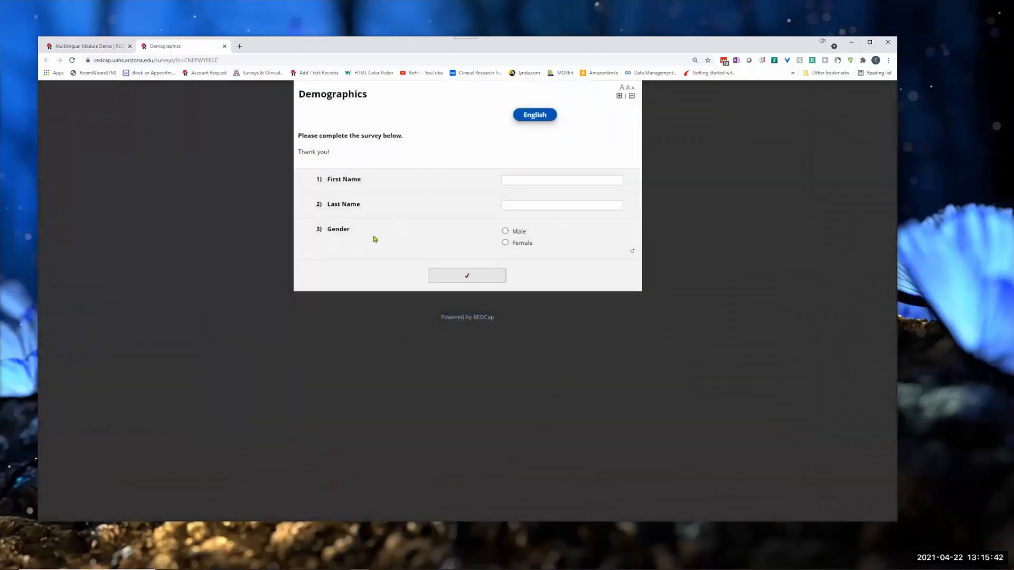
pyautogui.click(540, 116)
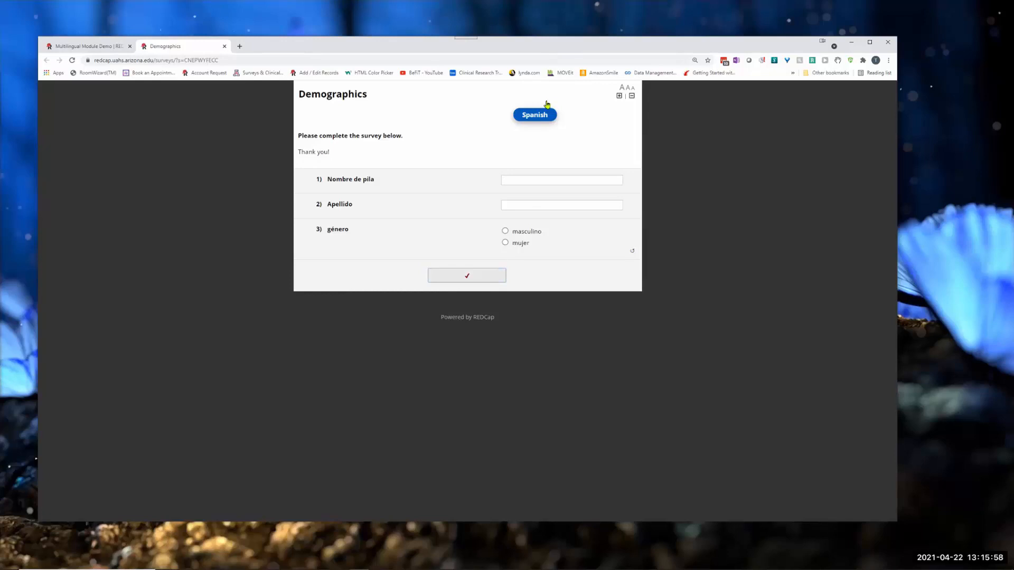
pyautogui.click(225, 46)
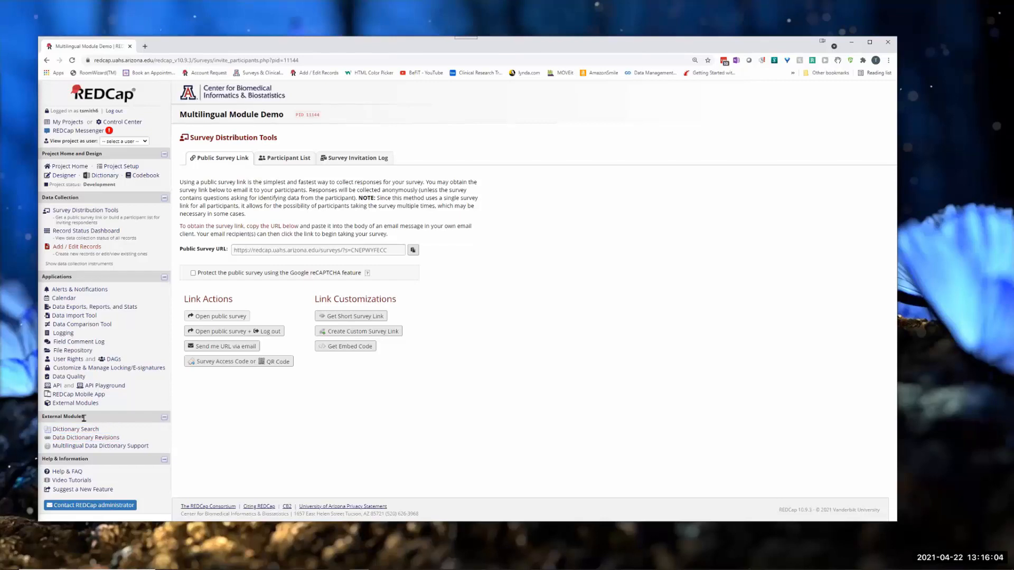
# Step: Review the Multilingual module's configuration, from the multilingual PDF option to the survey control and error message translations, and close it without saving
pyautogui.click(71, 404)
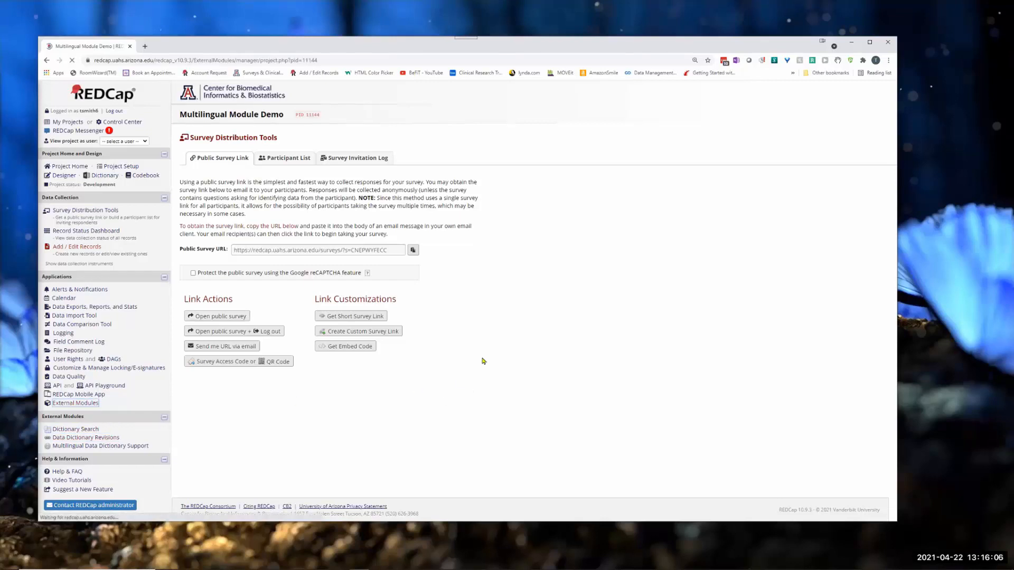
pyautogui.click(505, 384)
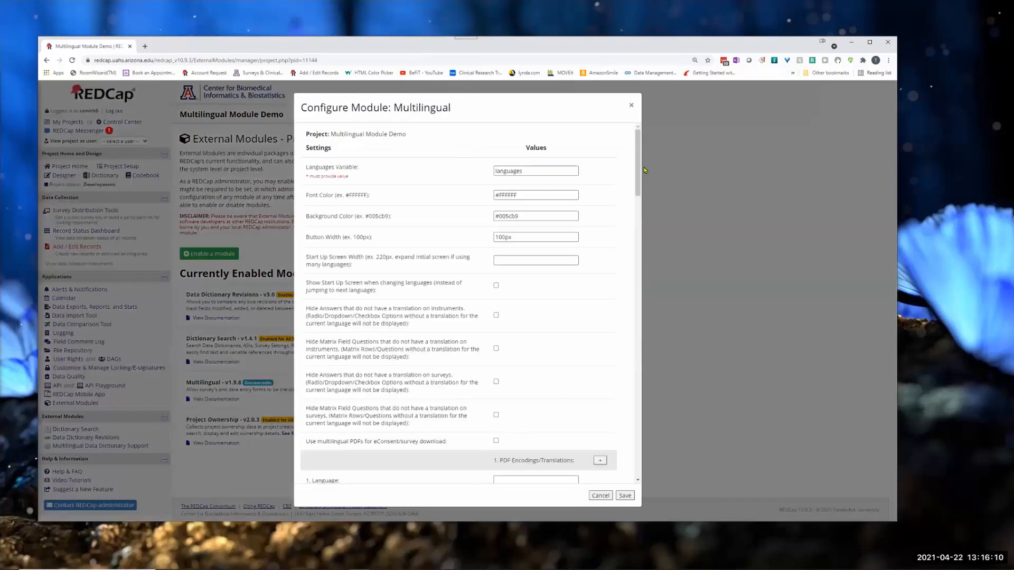
pyautogui.moveTo(634, 178); pyautogui.dragTo(637, 222)
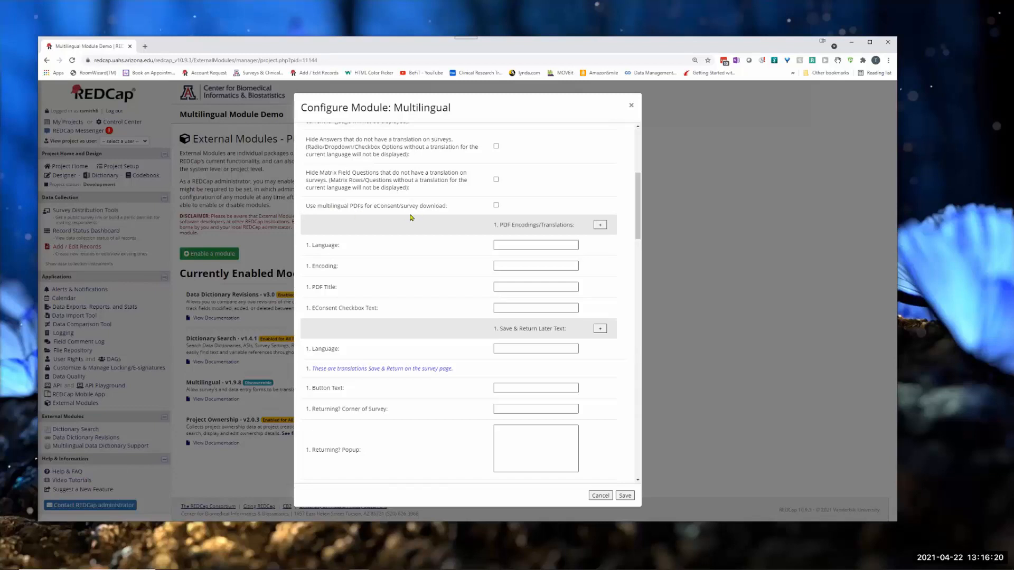
pyautogui.click(496, 206)
pyautogui.click(496, 206)
pyautogui.scroll(-5, 554, 348)
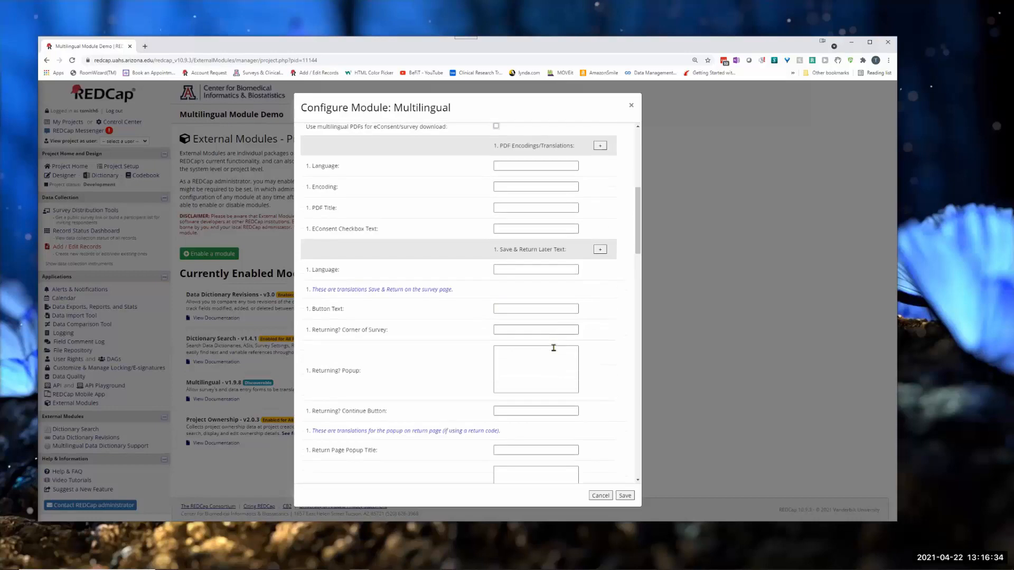
pyautogui.scroll(-4, 353, 270)
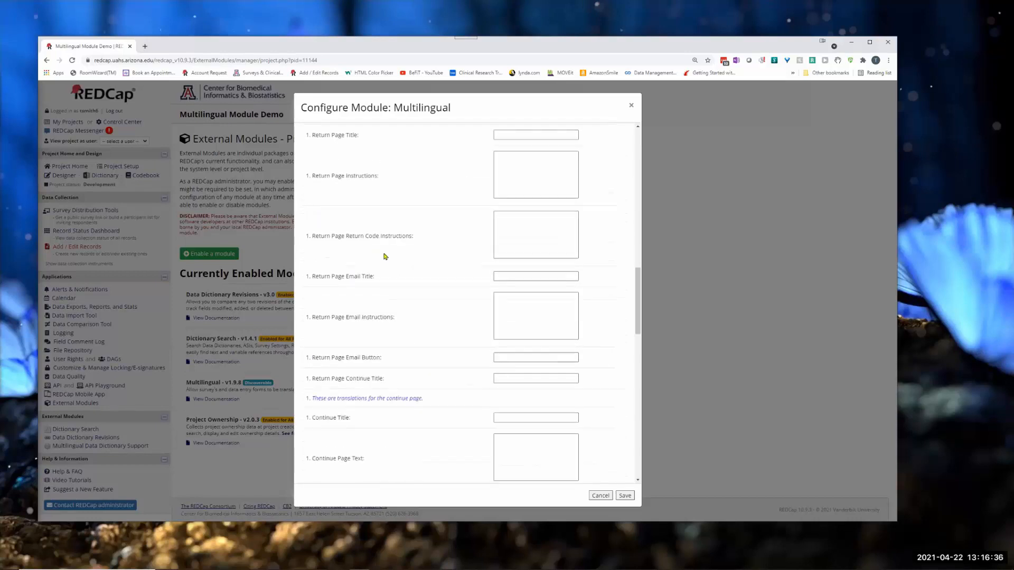
pyautogui.scroll(-5, 385, 260)
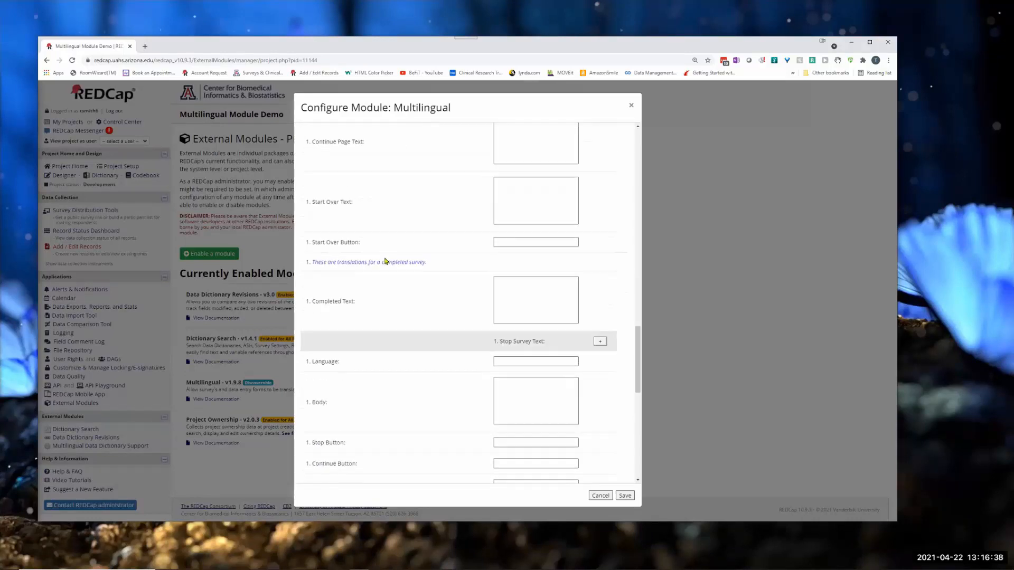
pyautogui.scroll(-8, 480, 289)
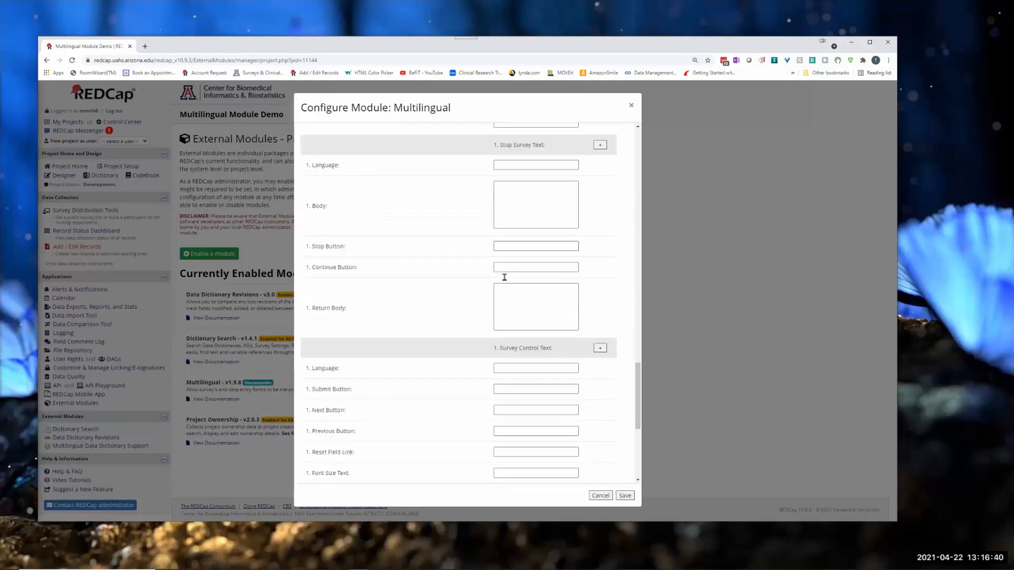
pyautogui.scroll(-1, 529, 319)
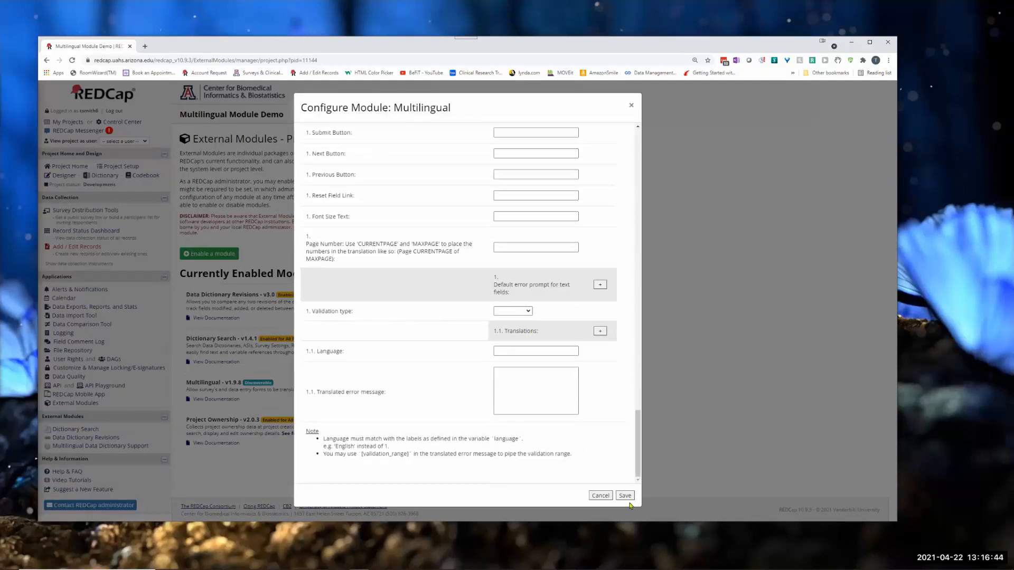
pyautogui.click(601, 496)
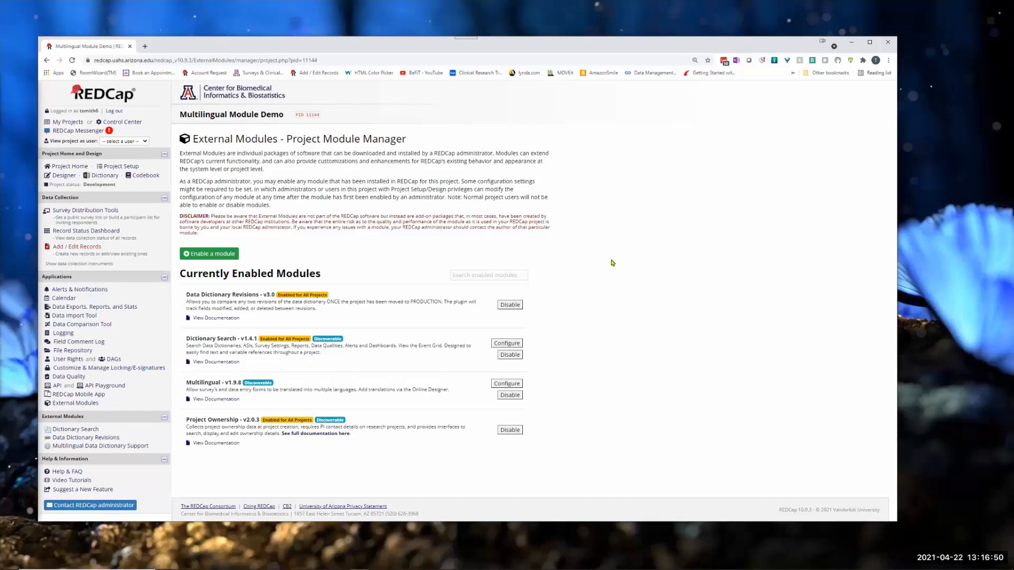
# Step: Add "French" as choice 3 of the Select language field in the Demographics instrument and save the field
pyautogui.click(80, 231)
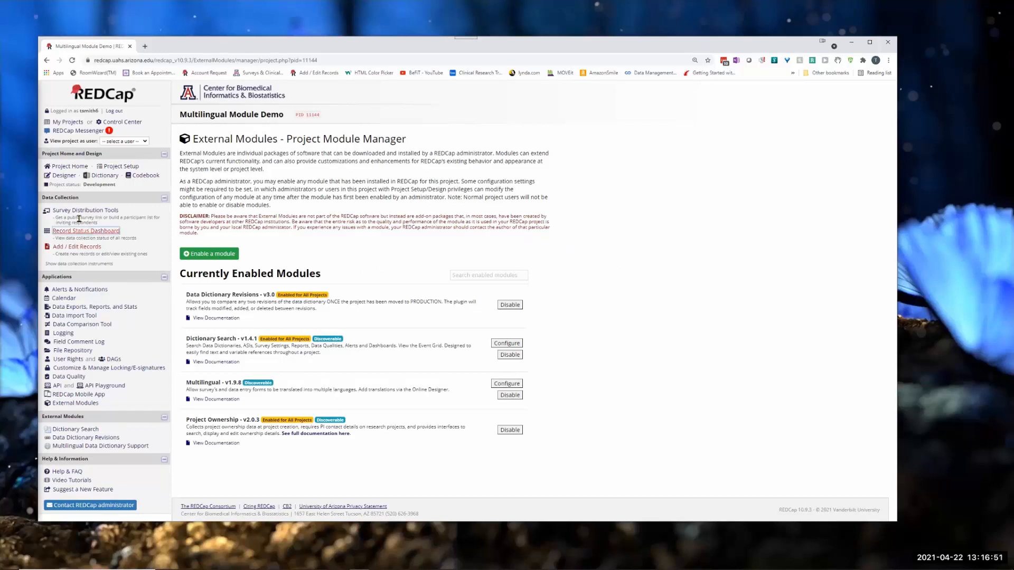
pyautogui.click(115, 212)
pyautogui.click(66, 176)
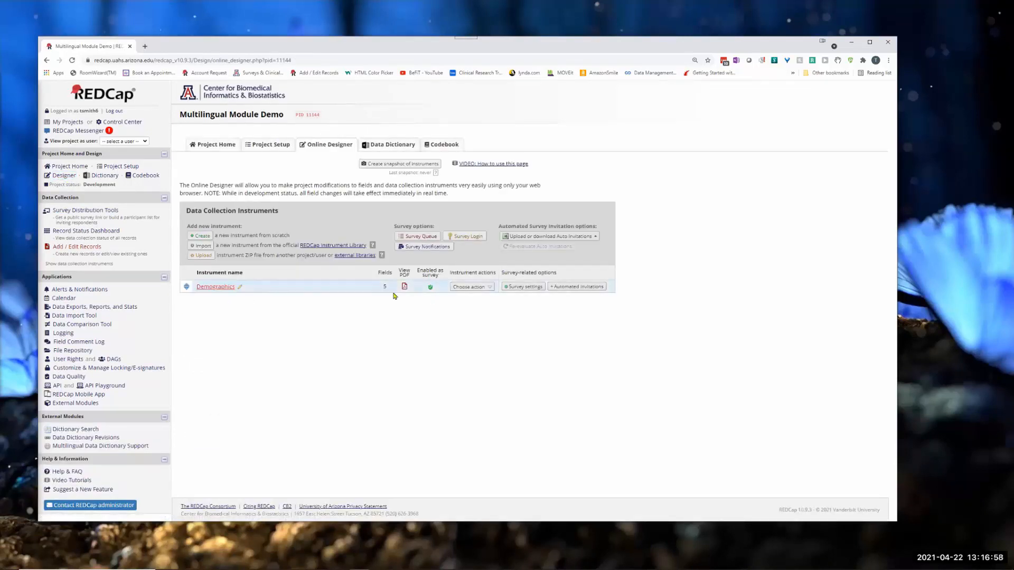
pyautogui.click(214, 286)
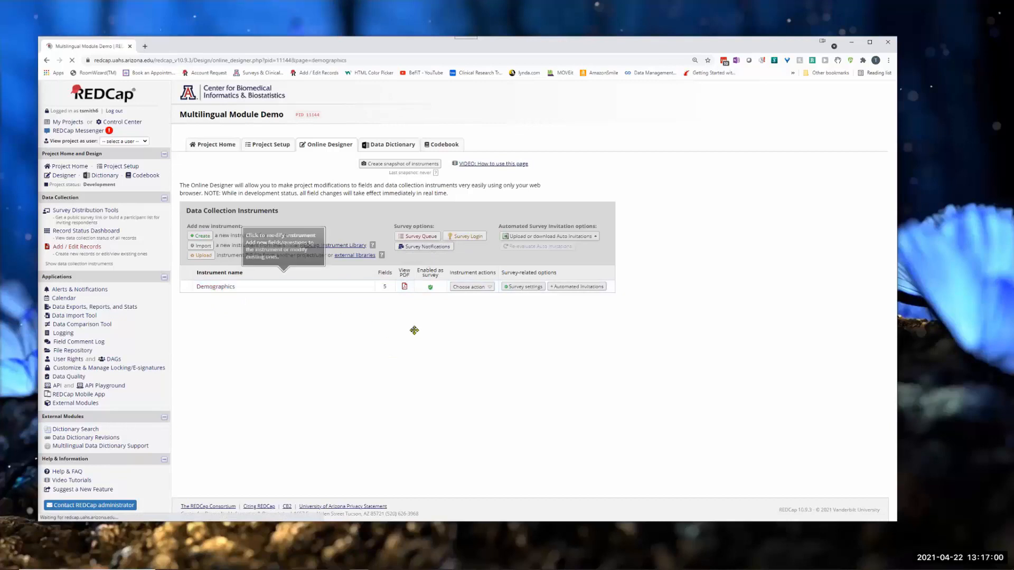
pyautogui.click(191, 344)
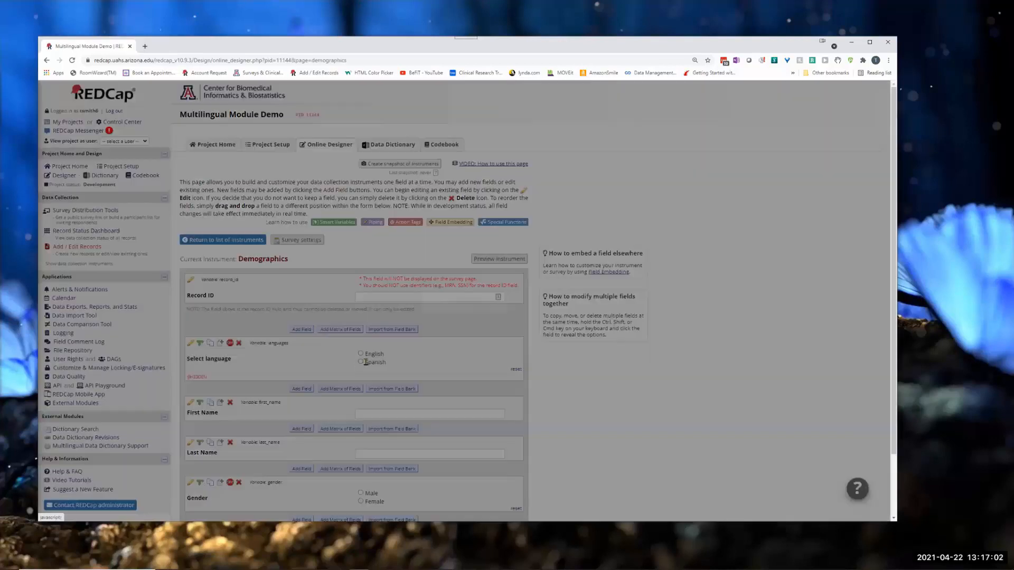
pyautogui.click(246, 318)
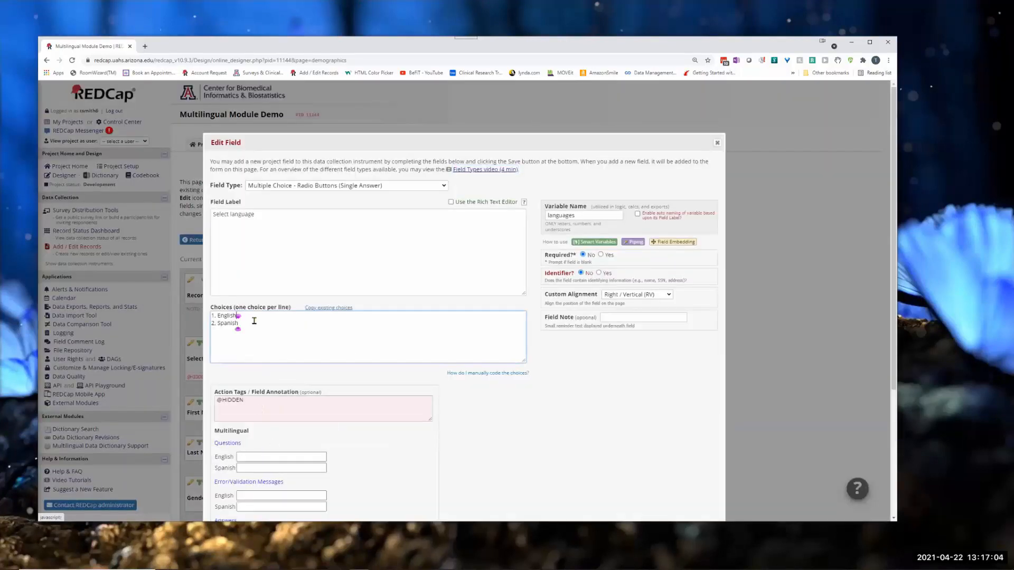
pyautogui.press('Return')
pyautogui.write('French')
pyautogui.click(540, 423)
pyautogui.click(548, 346)
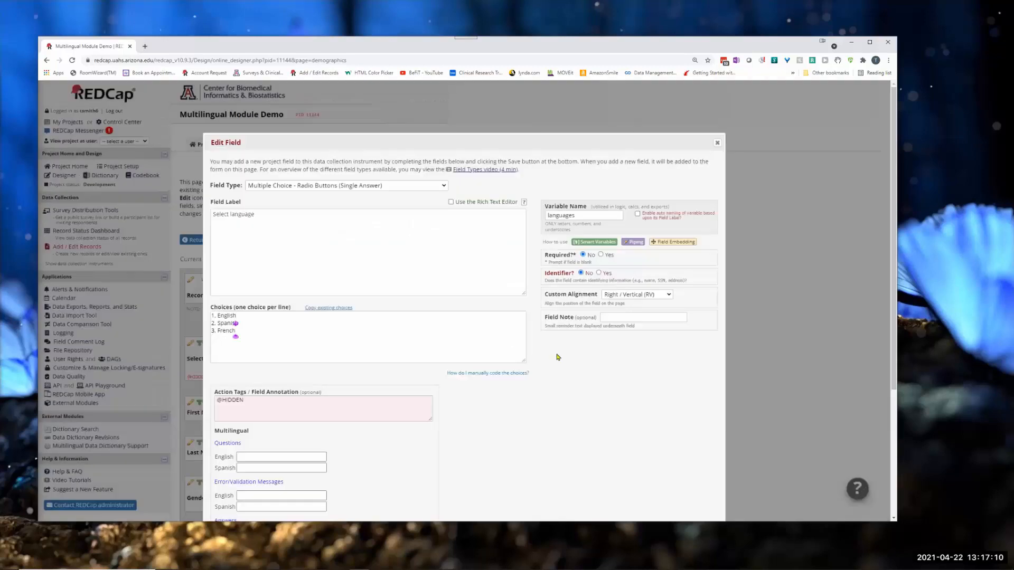
pyautogui.scroll(-3, 627, 413)
pyautogui.click(666, 505)
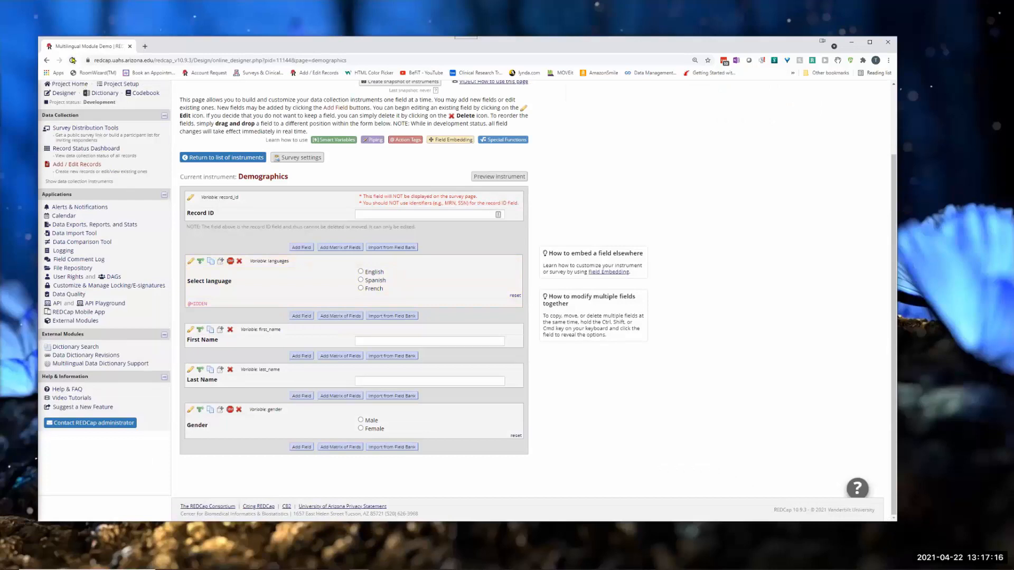
# Step: Reload the instrument page, examine the French translation entries in the First Name field's settings, and close them without saving
pyautogui.click(73, 60)
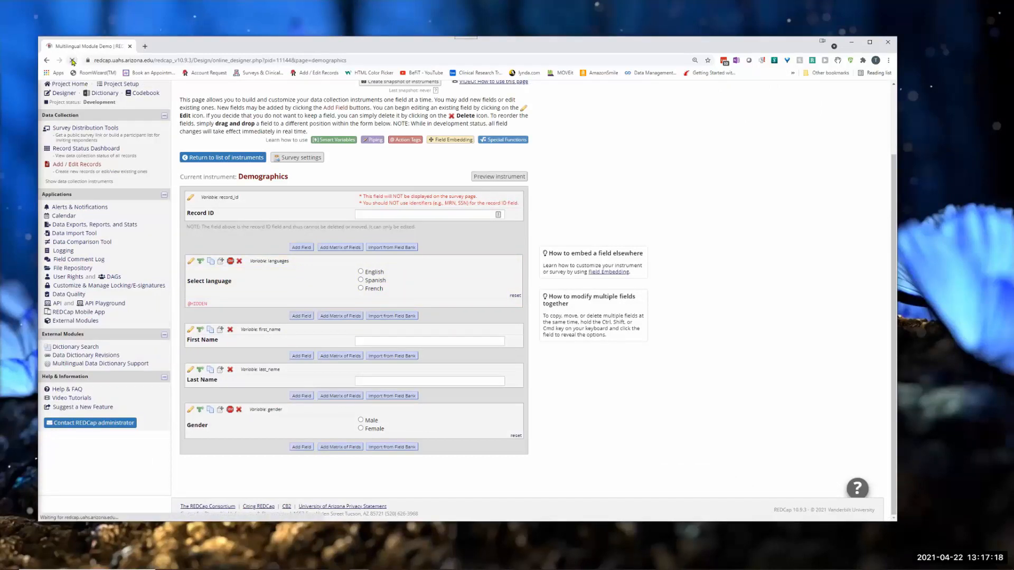
pyautogui.click(191, 330)
pyautogui.scroll(-2, 246, 329)
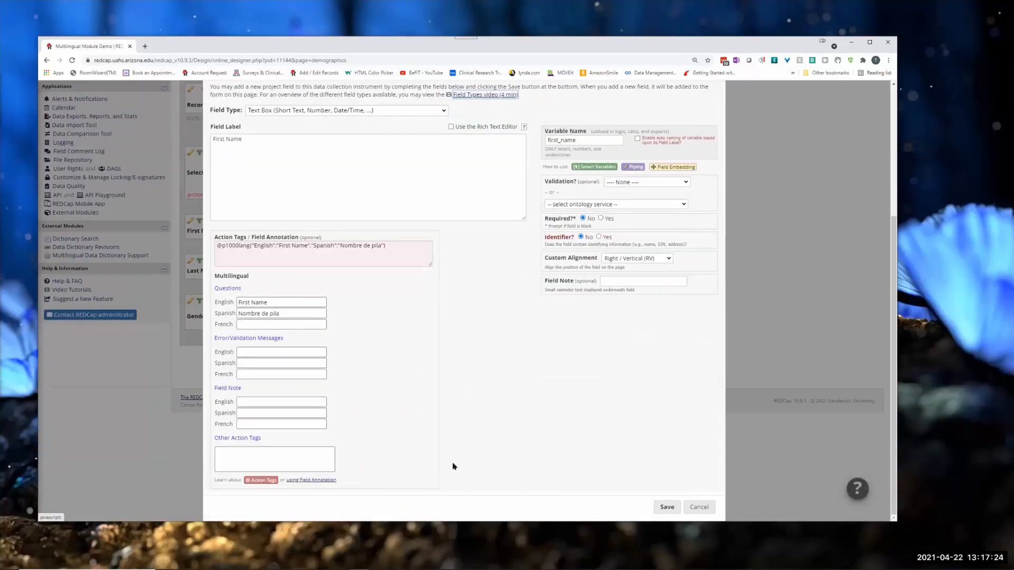
pyautogui.click(696, 512)
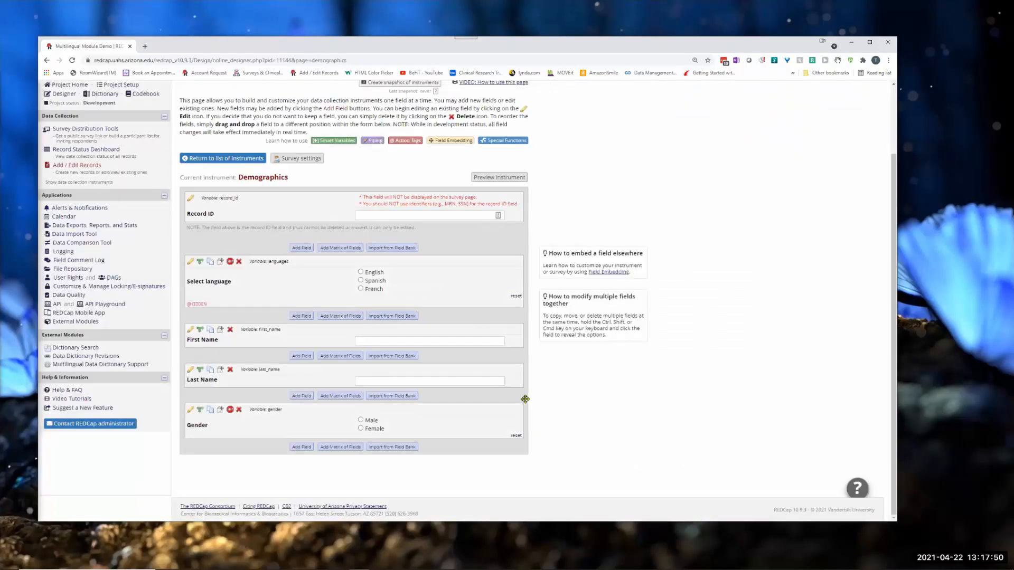